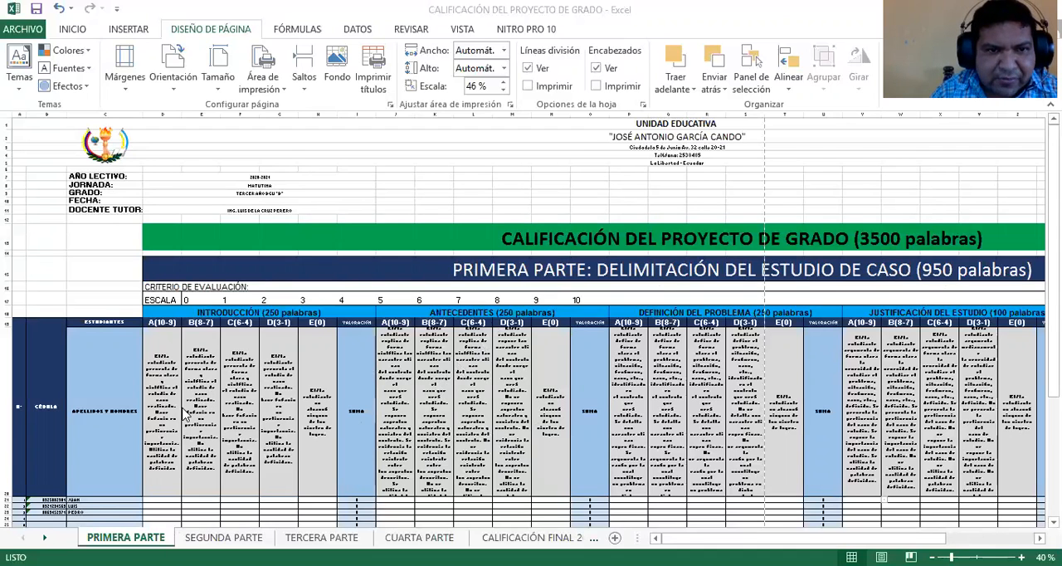
Examine the PRIMERA PARTE rubric's evaluation sections, level criteria and student rows
scroll(184, 427, "up", 1)
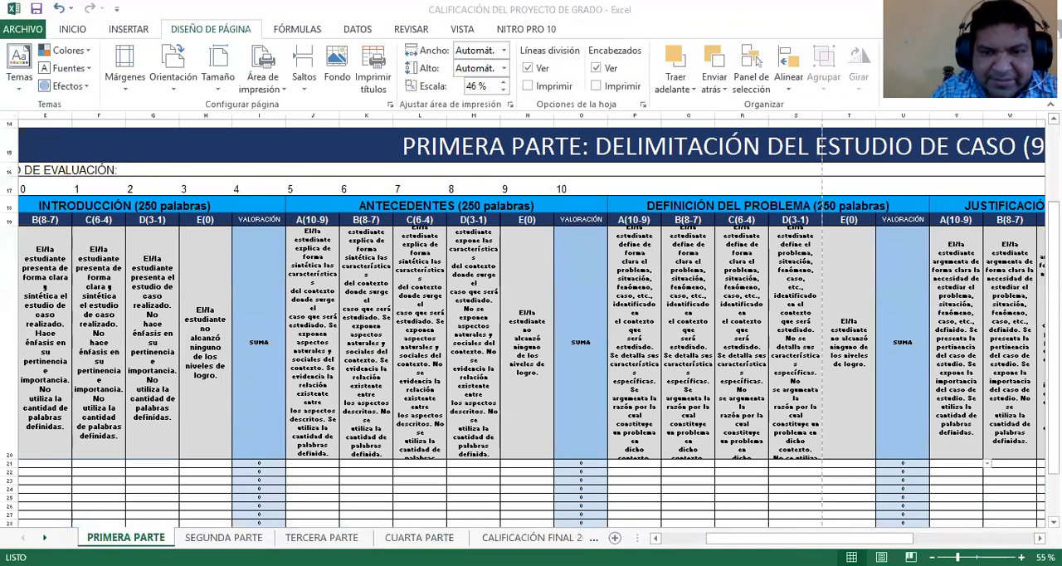
left_click_drag(955, 462, 1010, 508)
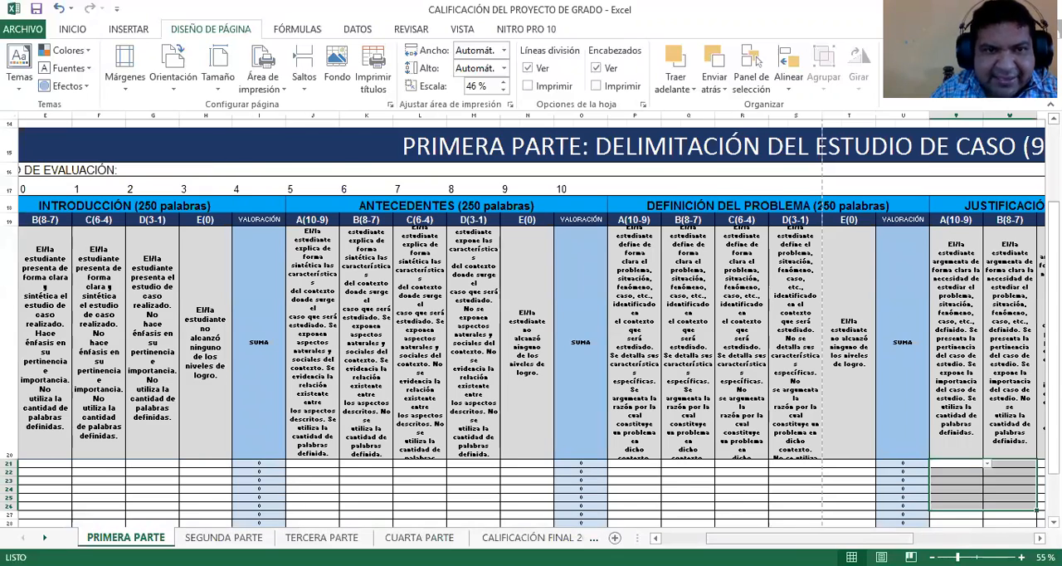
scroll(338, 264, "left", 3)
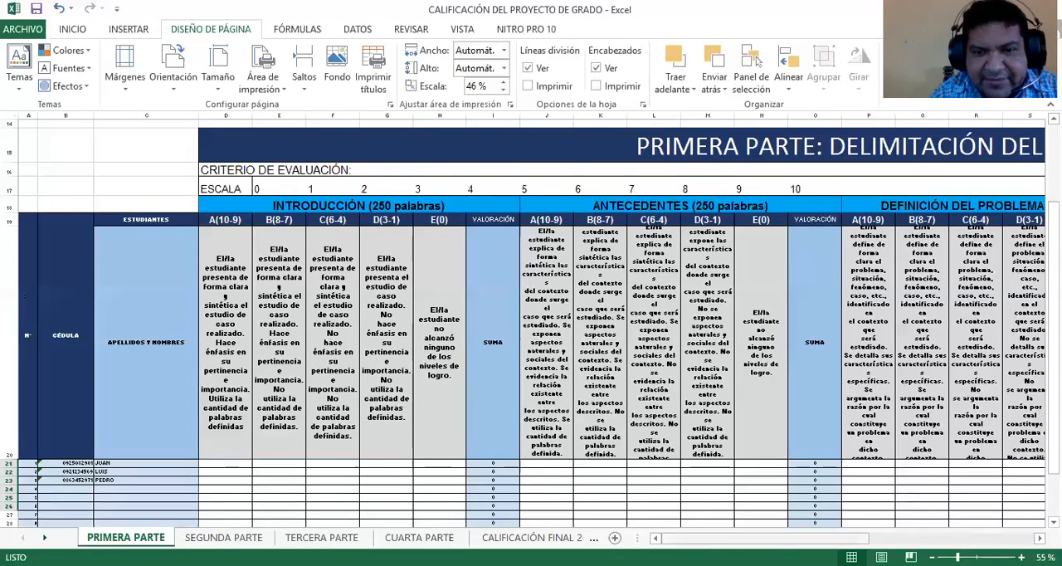
left_click_drag(728, 538, 796, 508)
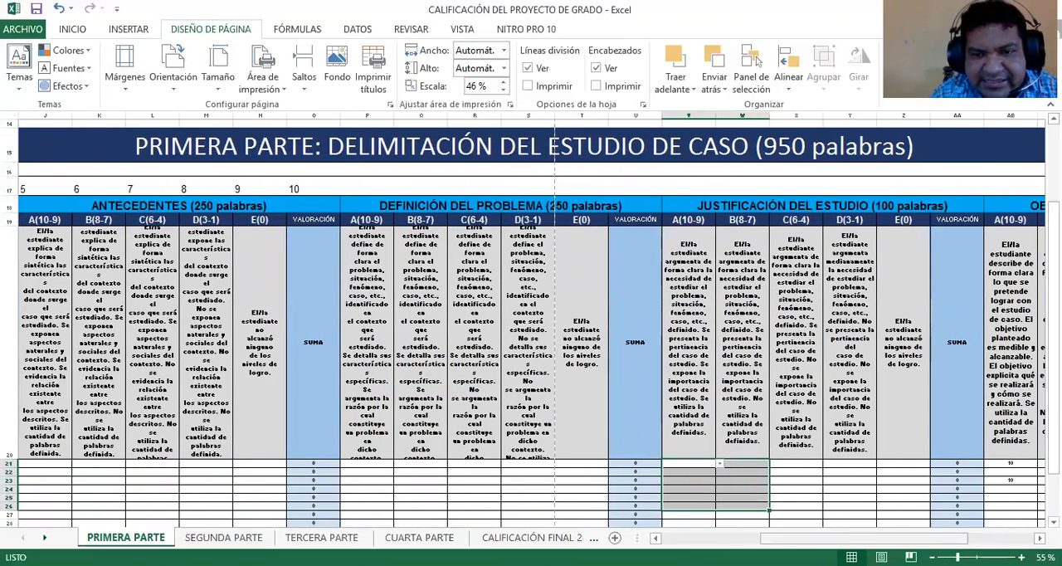
left_click_drag(807, 538, 707, 540)
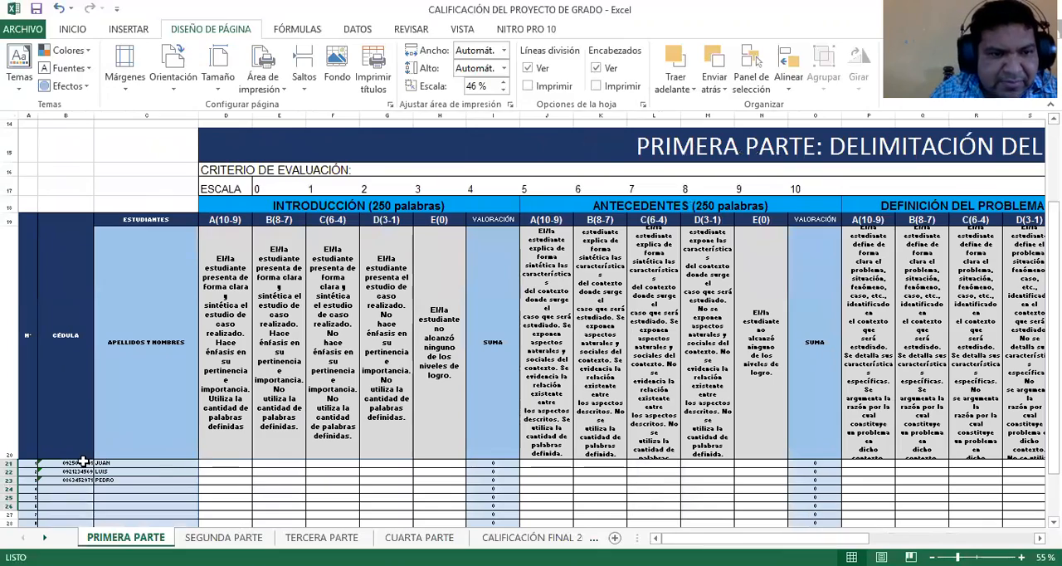
scroll(84, 461, "up", 1)
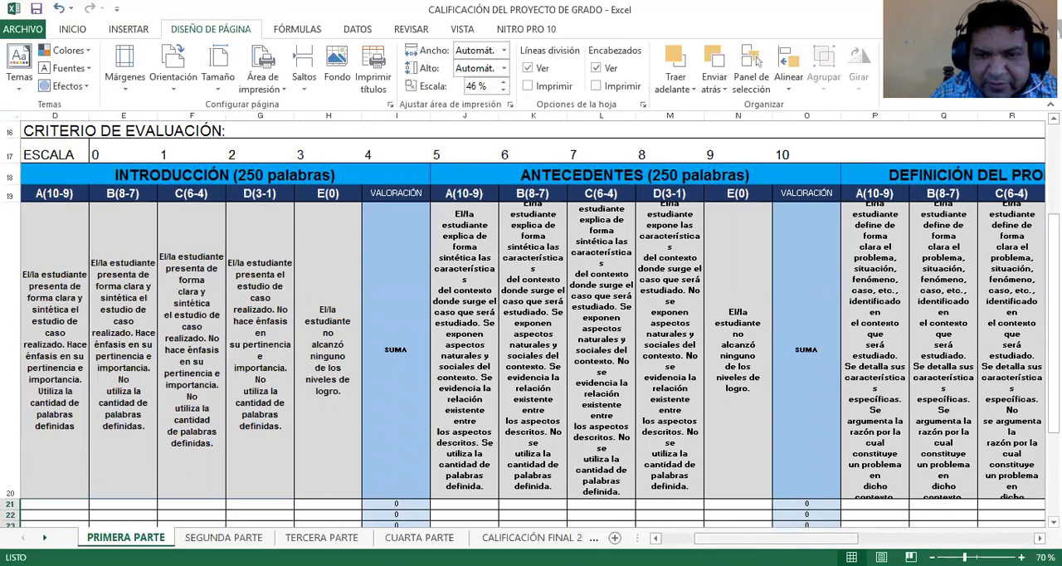
scroll(220, 369, "left", 3)
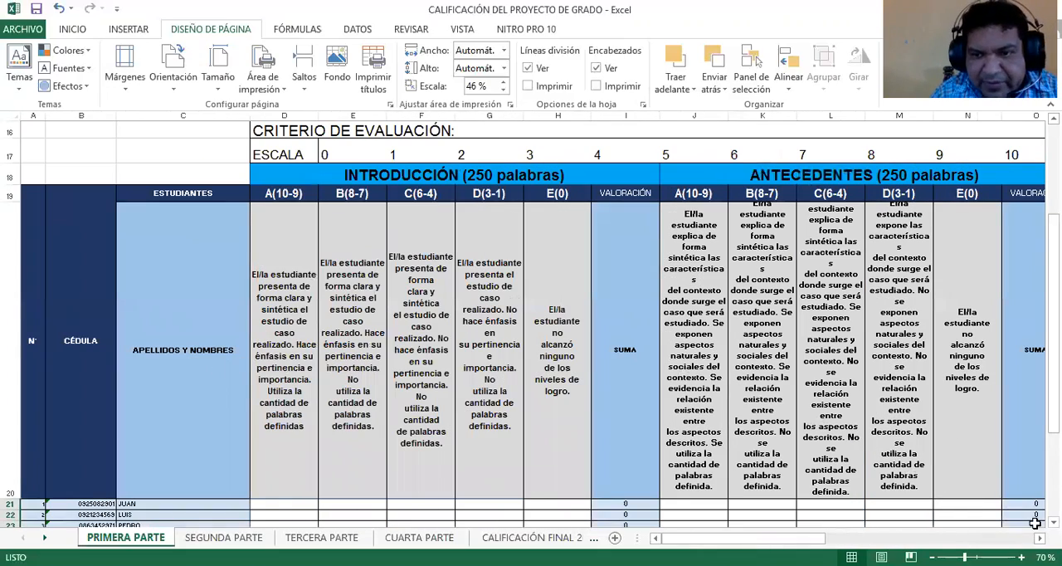
scroll(882, 494, "down", 1)
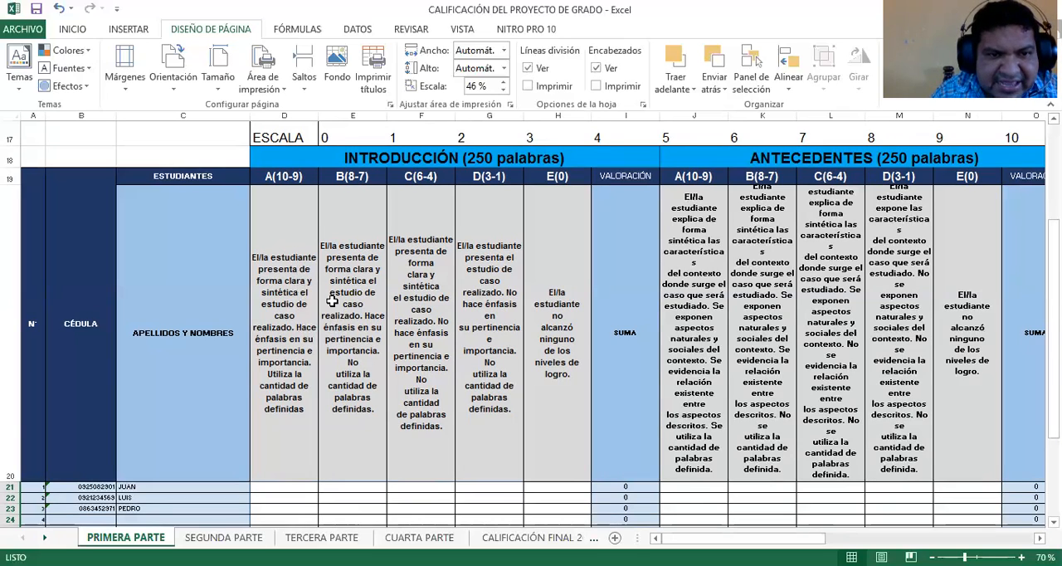
In the INTRODUCCIÓN section, grade the first student 10 under A(10-9) in D21 and the second student 8 under B(8-7) in E22
left_click(303, 488)
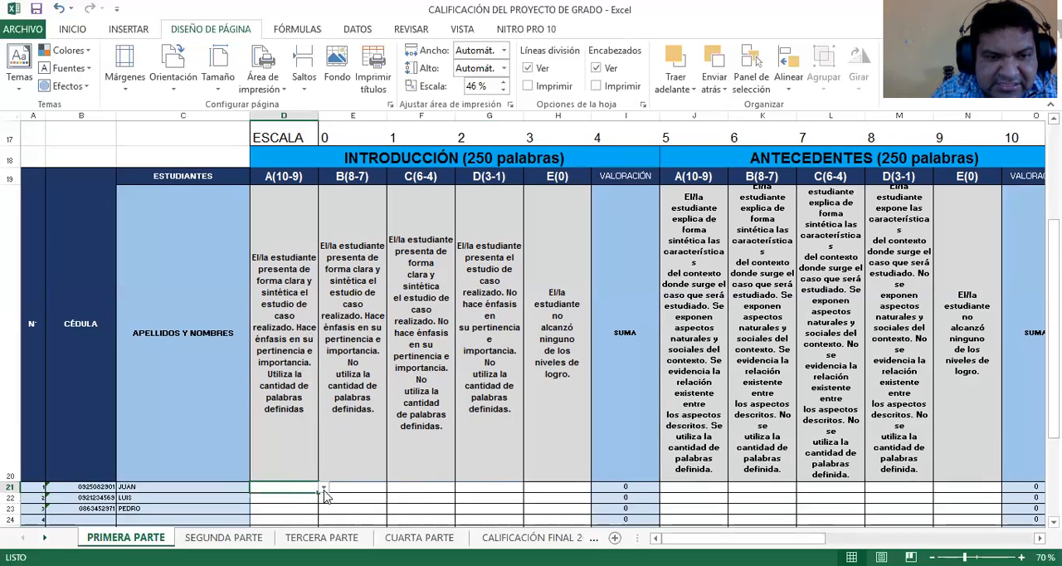
left_click(323, 489)
left_click(278, 504)
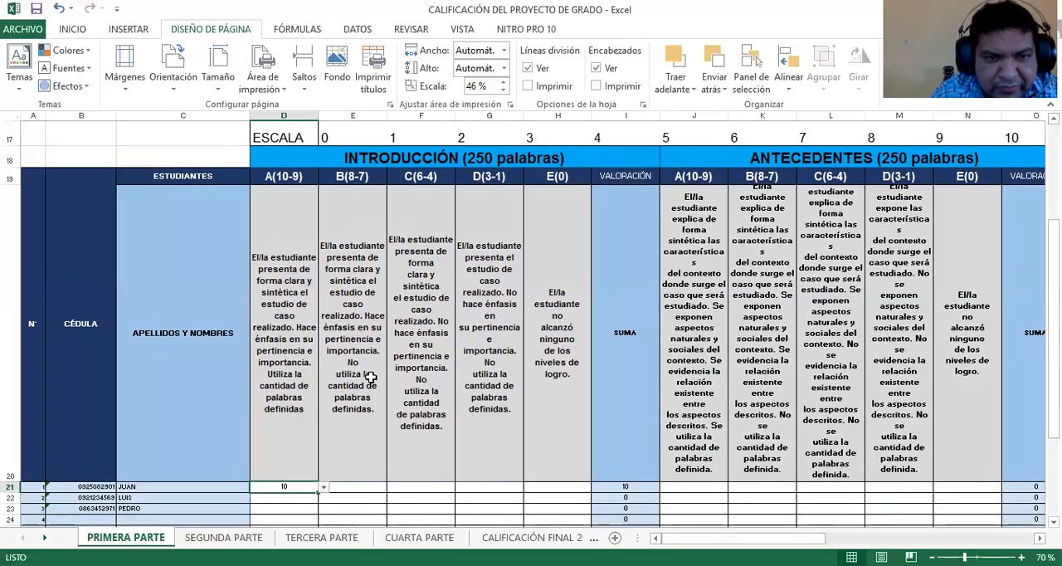
left_click(371, 498)
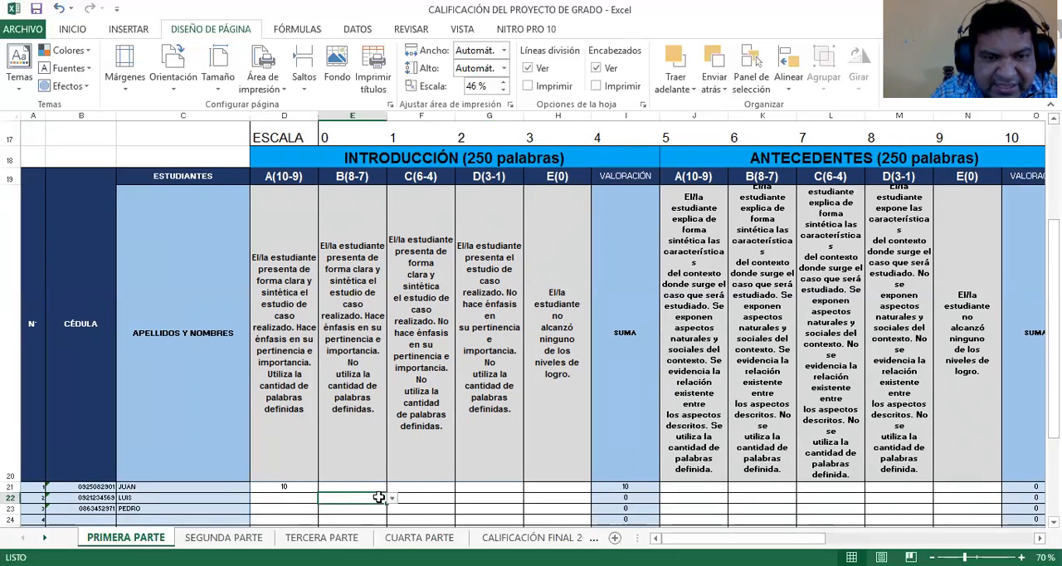
left_click(391, 498)
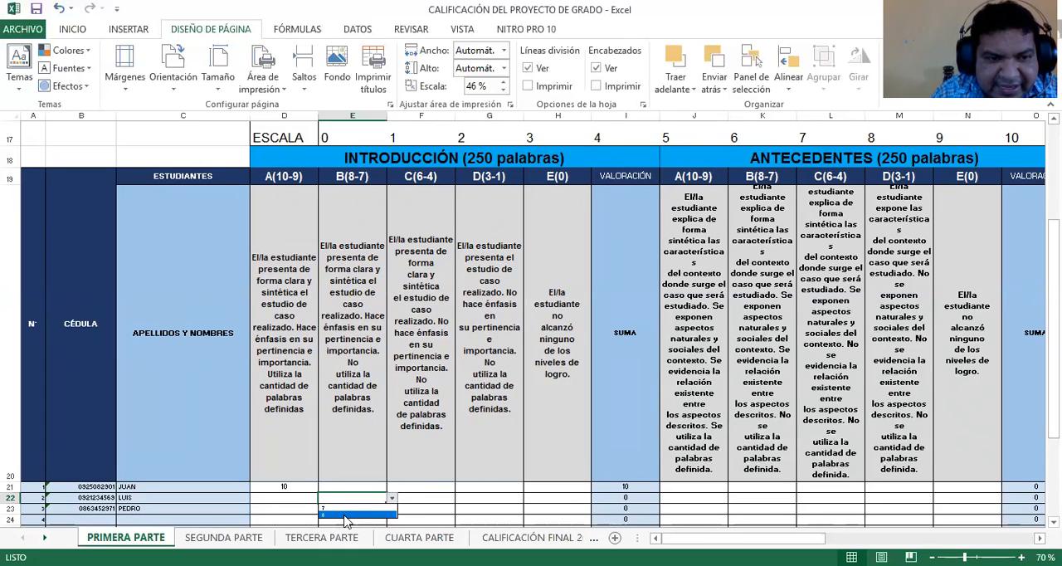
left_click(346, 516)
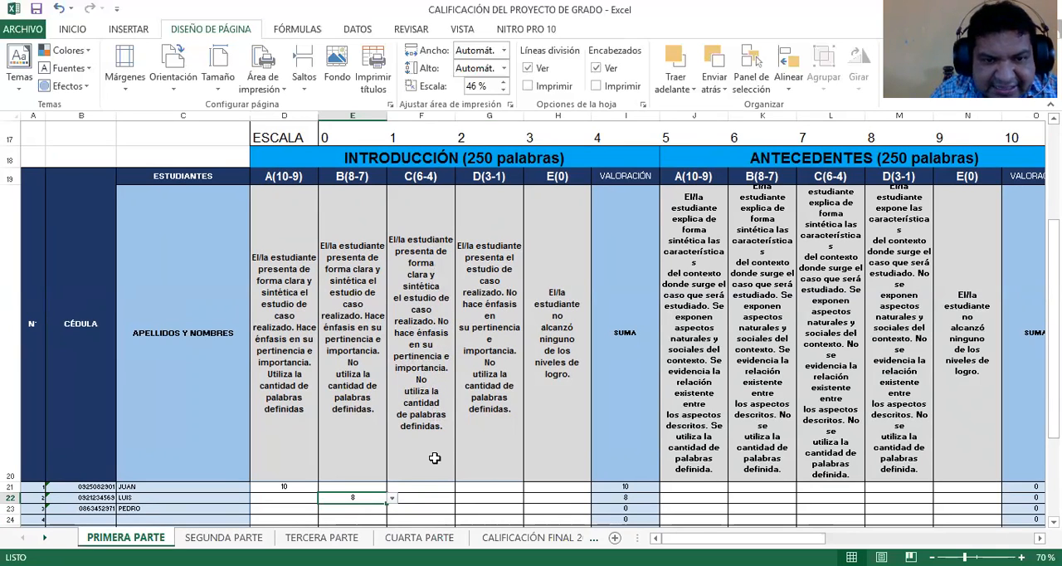
left_click(433, 508)
left_click(460, 509)
left_click(397, 526)
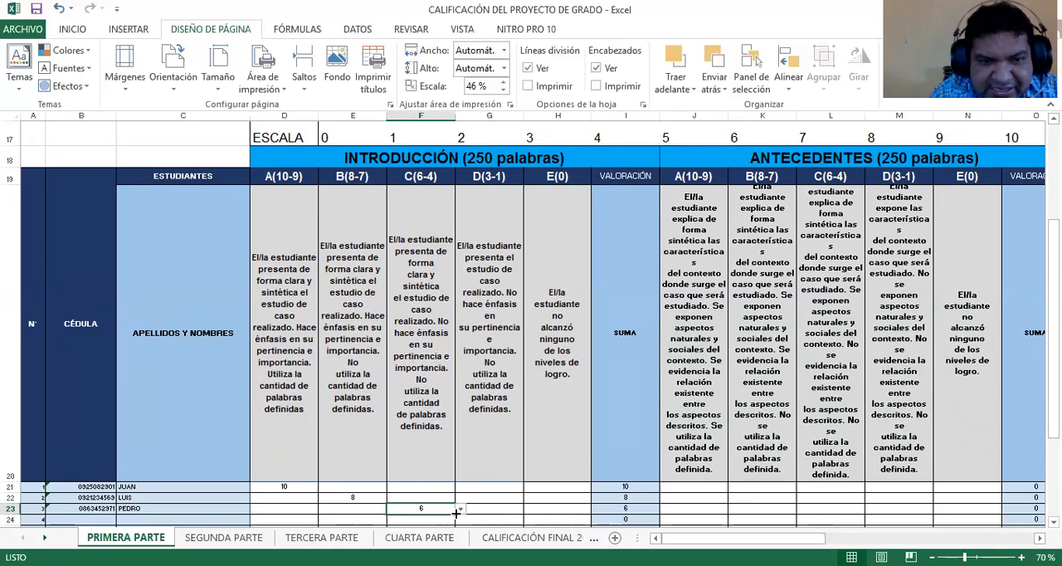
left_click(495, 508)
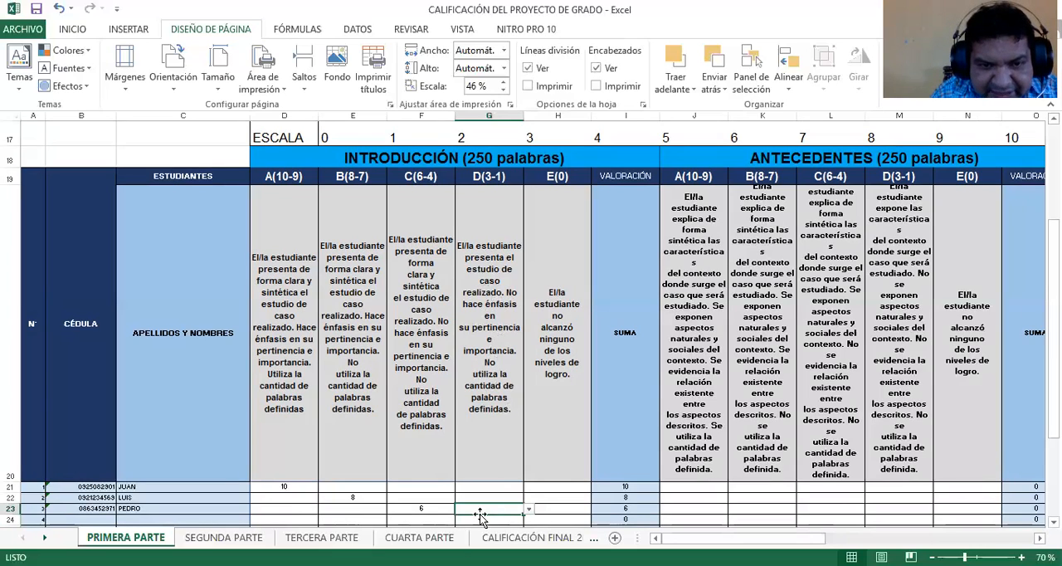
left_click(438, 508)
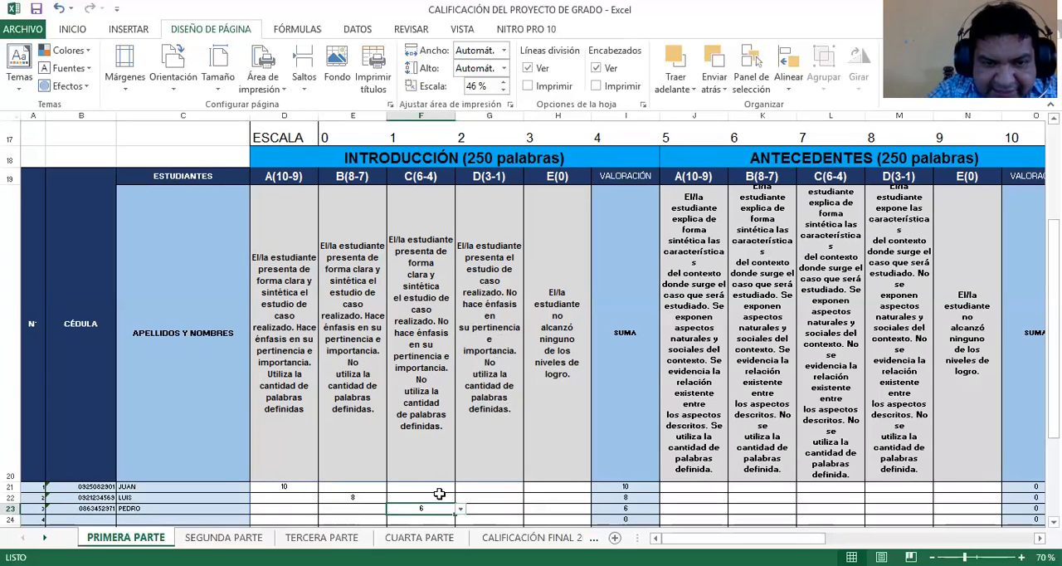
left_click(490, 508)
left_click(528, 510)
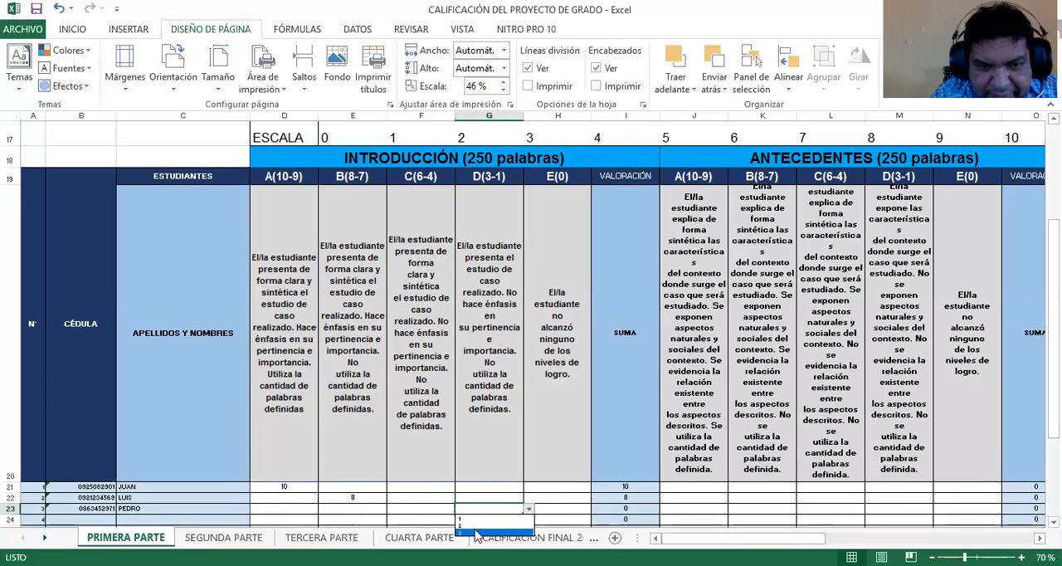
key("Escape")
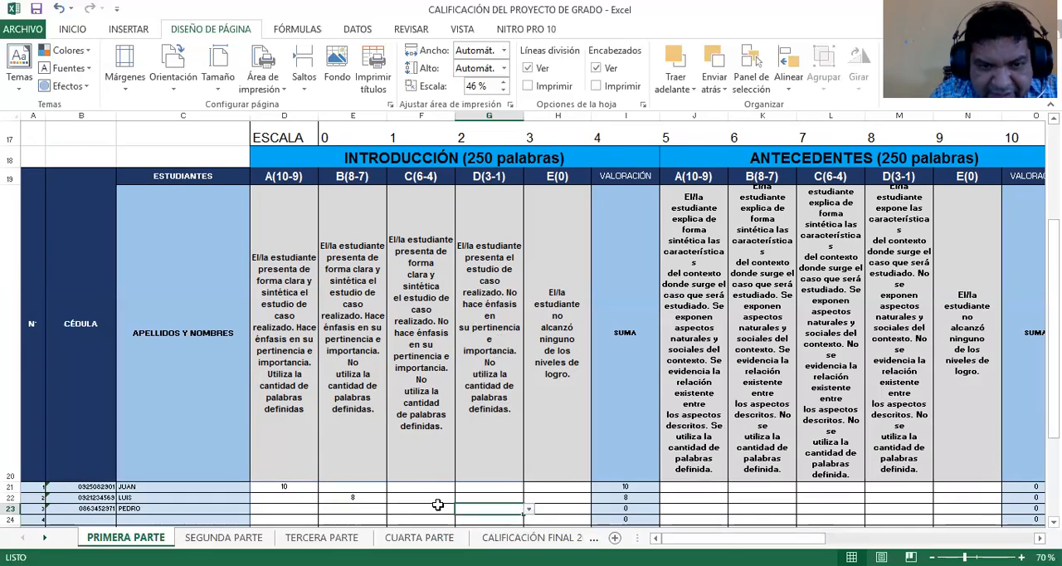
Grade the third student 6 under C(6-4) of INTRODUCCIÓN in F23, leaving E(0) in H23 without a score
left_click(440, 506)
left_click(460, 510)
left_click(424, 519)
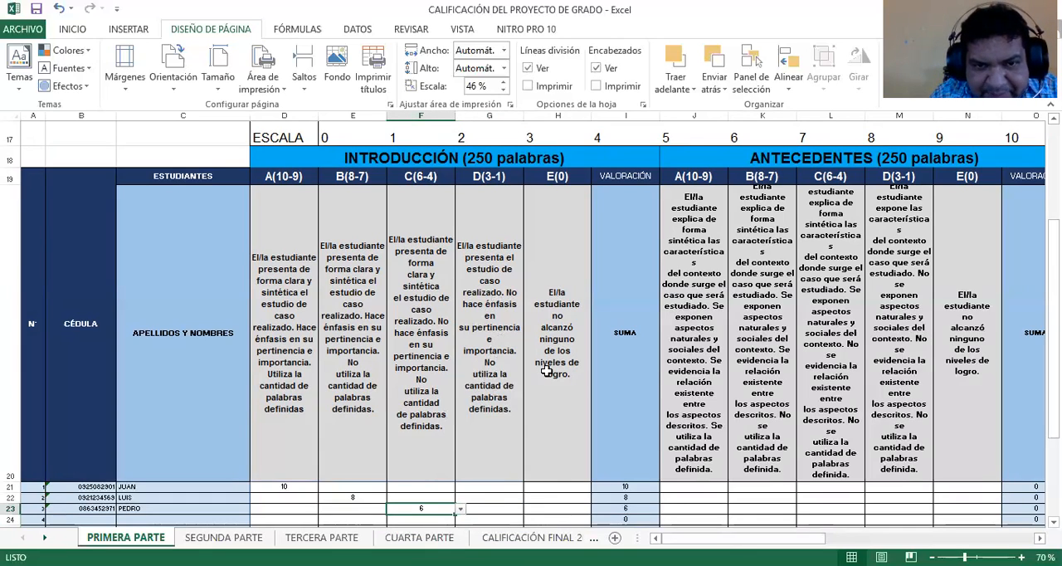
left_click(569, 507)
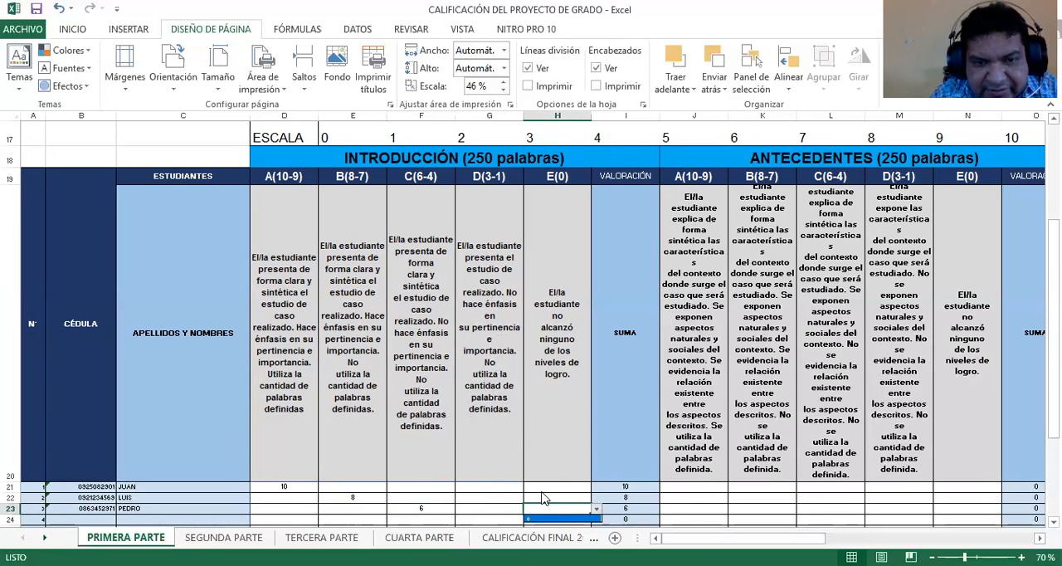
key("Escape")
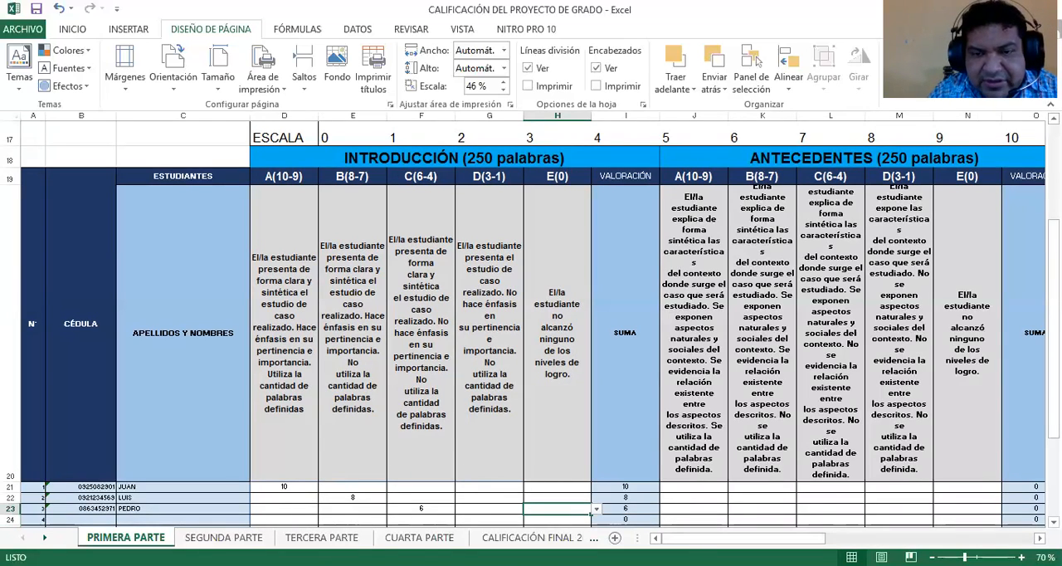
In the ANTECEDENTES section's A(10-9) column, grade the first student 9 in J21 and the second student 10 in J22
mouse_move(742, 538)
left_mouse_down()
mouse_move(785, 537)
mouse_move(727, 538)
left_mouse_up()
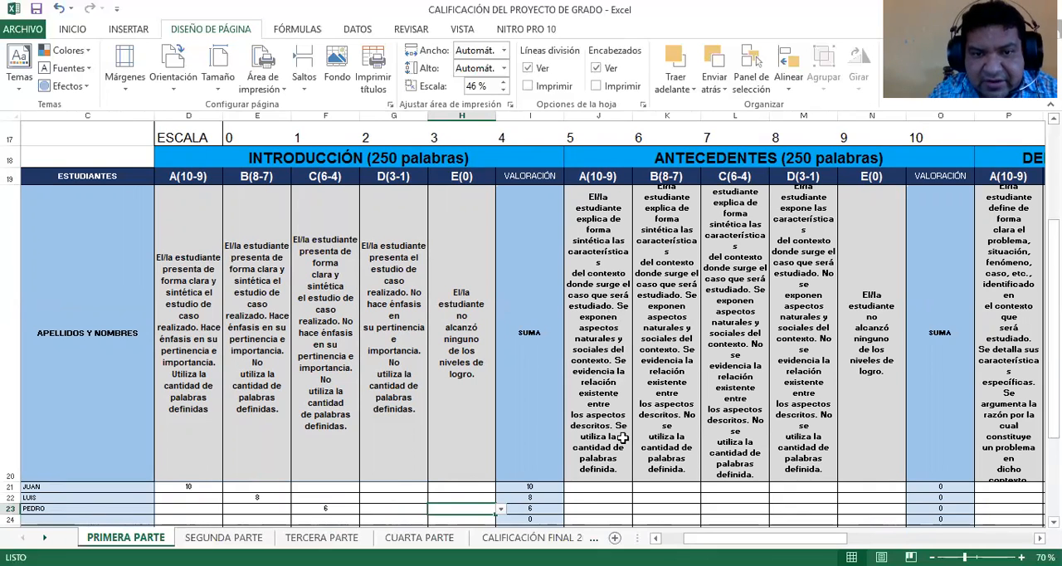
left_click(613, 487)
left_click(636, 488)
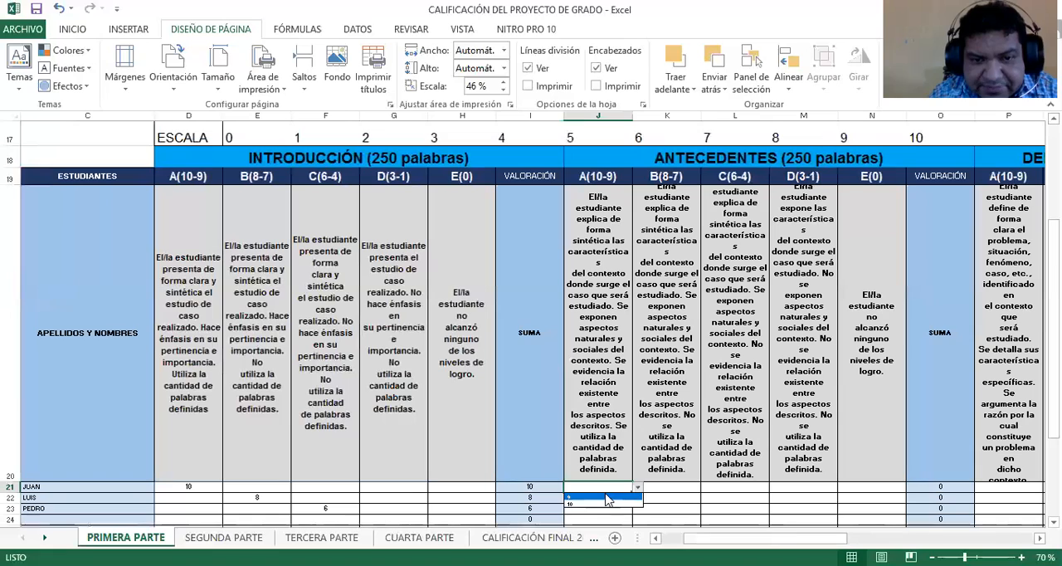
left_click(584, 498)
key("Return")
left_click(636, 498)
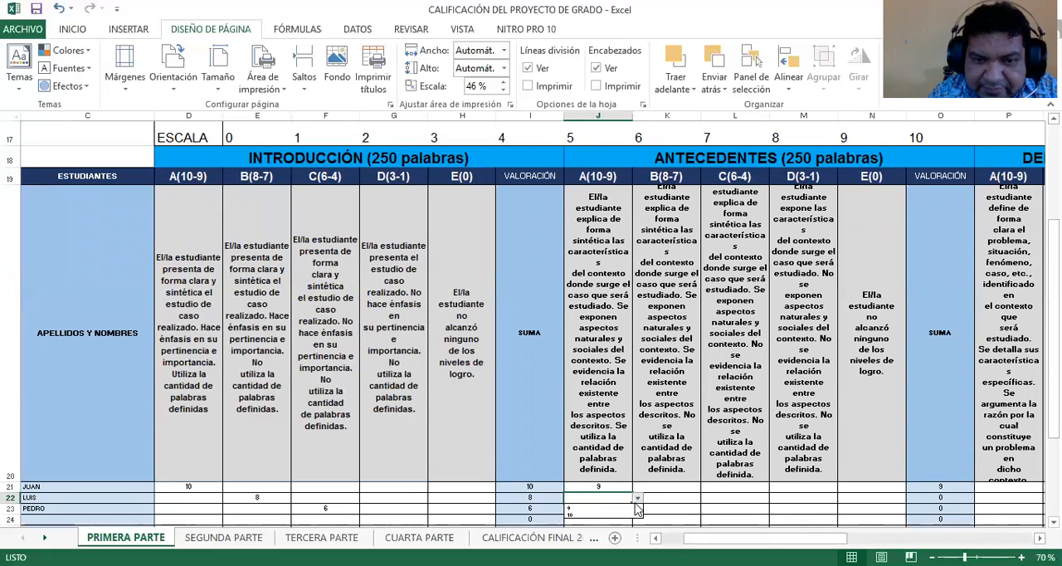
left_click(595, 515)
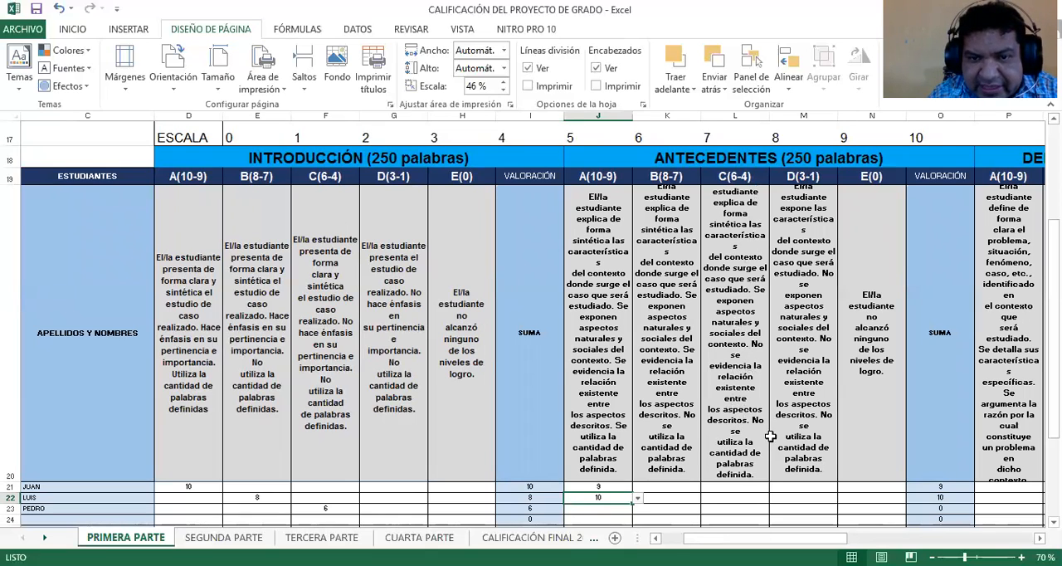
Grade the third student 5 under C(6-4) of ANTECEDENTES in L23
left_click(745, 509)
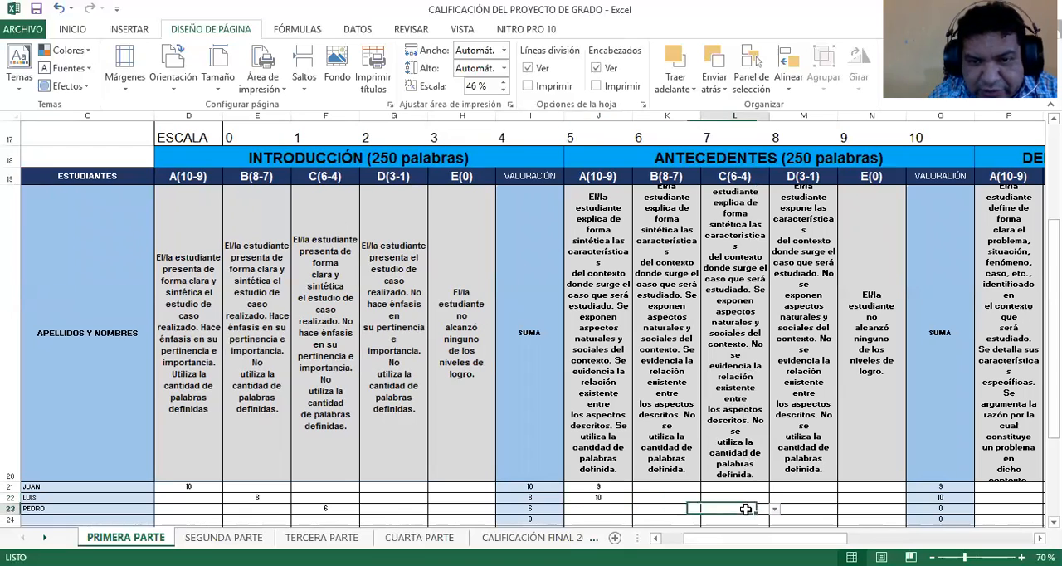
left_click(772, 509)
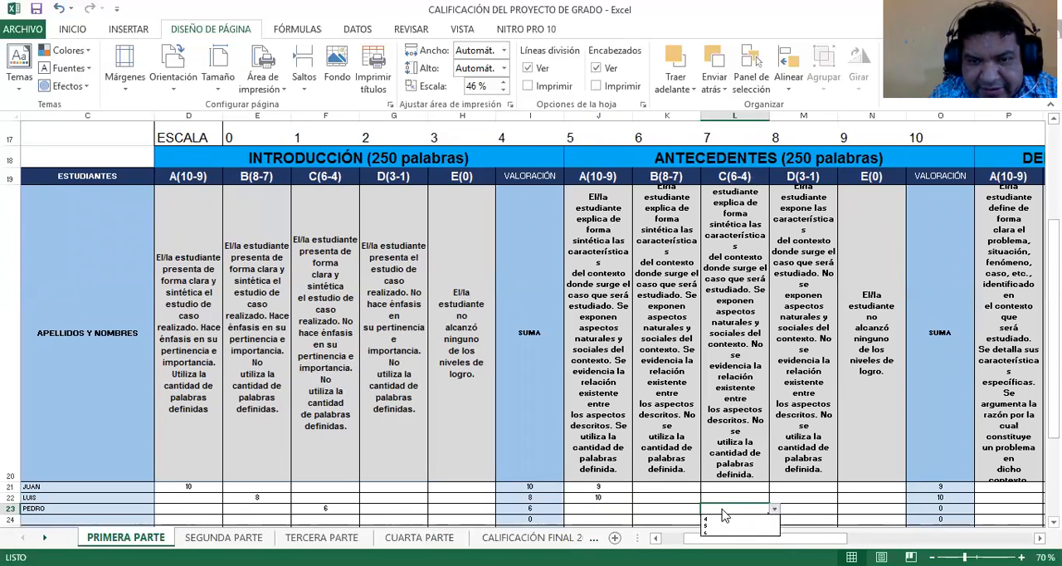
left_click(717, 527)
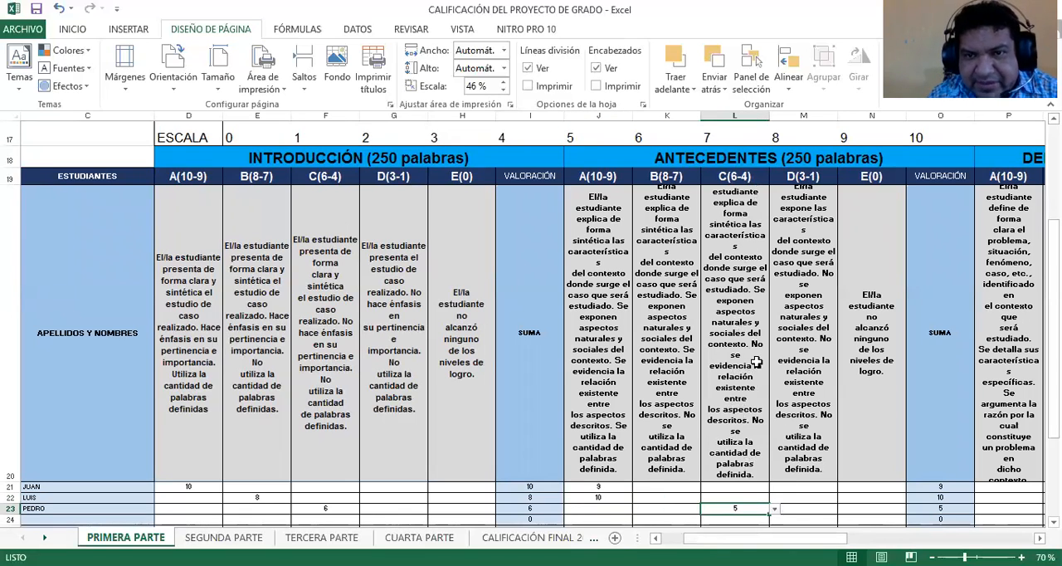
Grade the first student 10 under A(10-9) of DEFINICIÓN DEL PROBLEMA in P21
left_click_drag(746, 537, 845, 537)
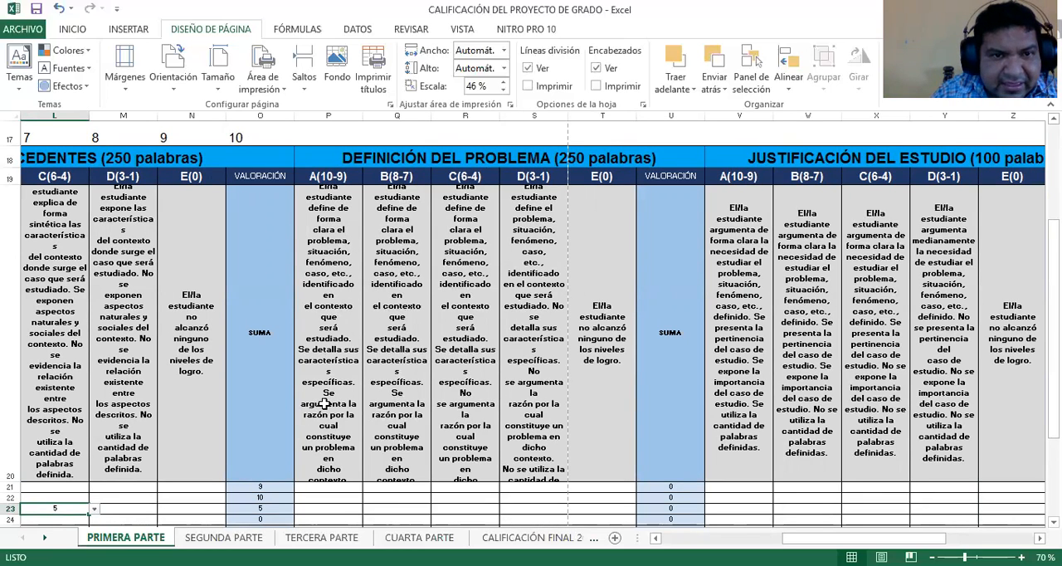
scroll(312, 404, "up", 1)
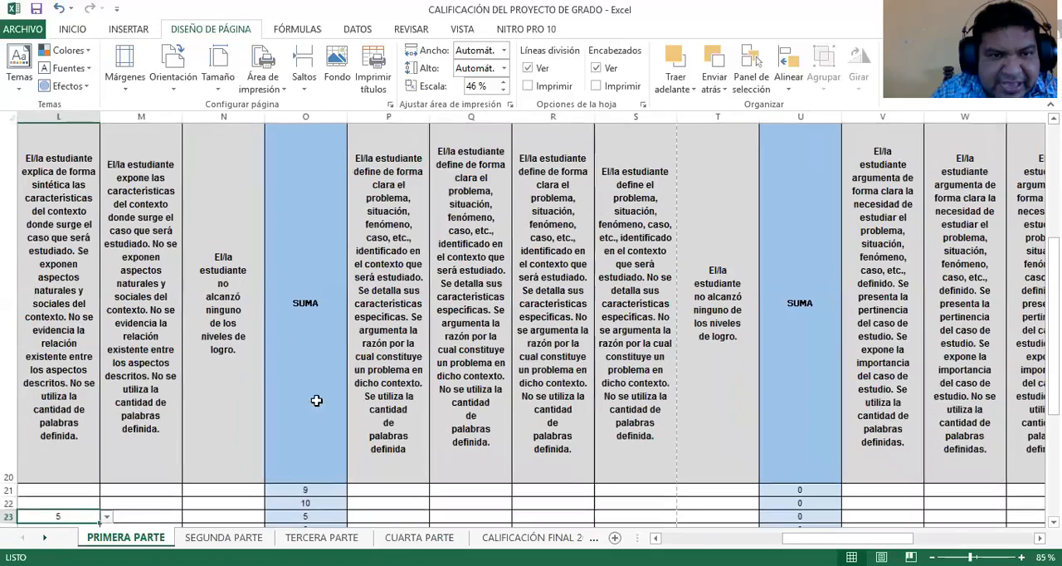
scroll(477, 493, "left", 5)
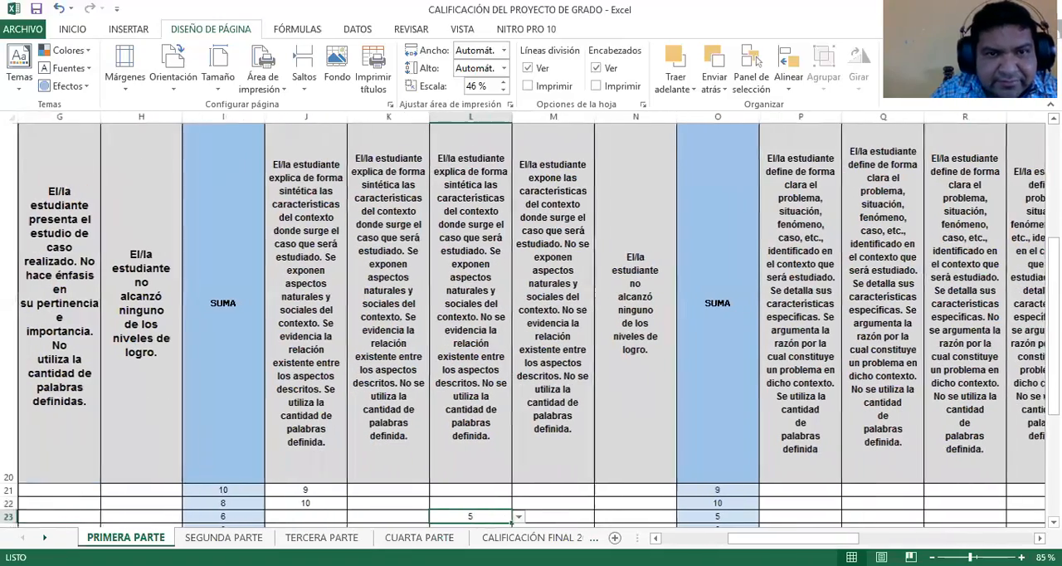
scroll(477, 494, "up", 1)
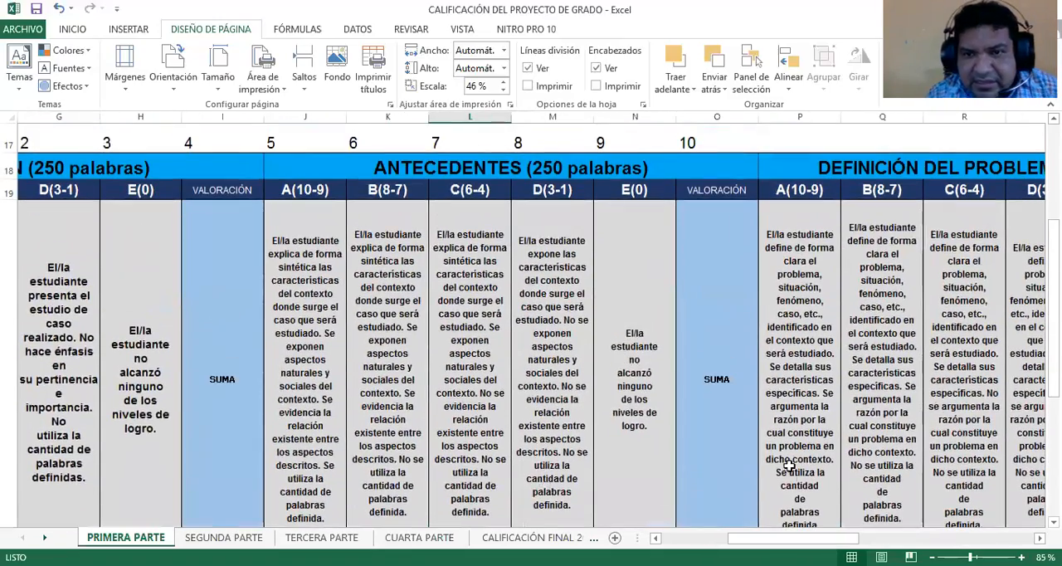
scroll(788, 468, "down", 1)
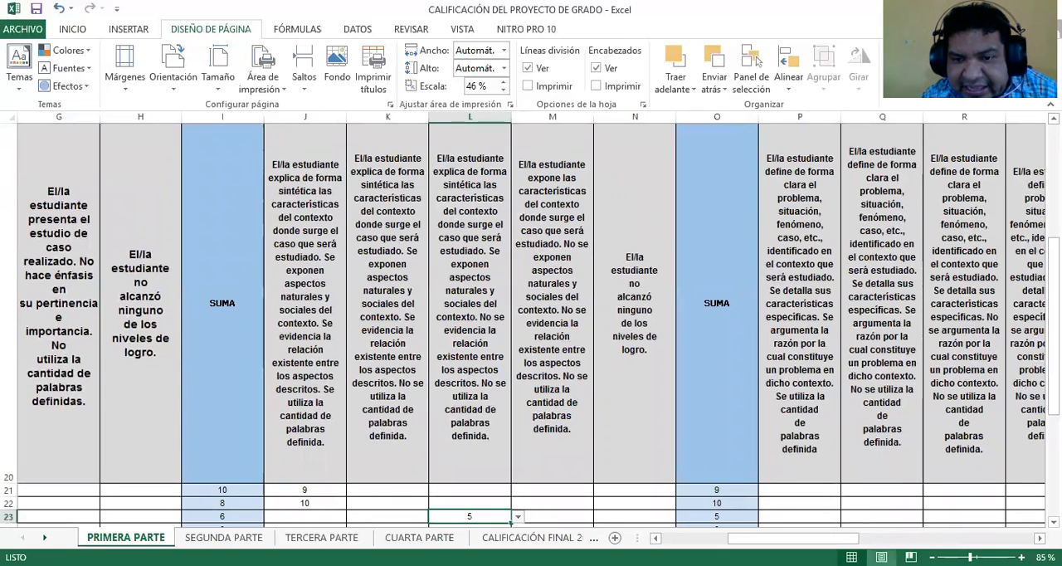
left_click_drag(792, 538, 828, 538)
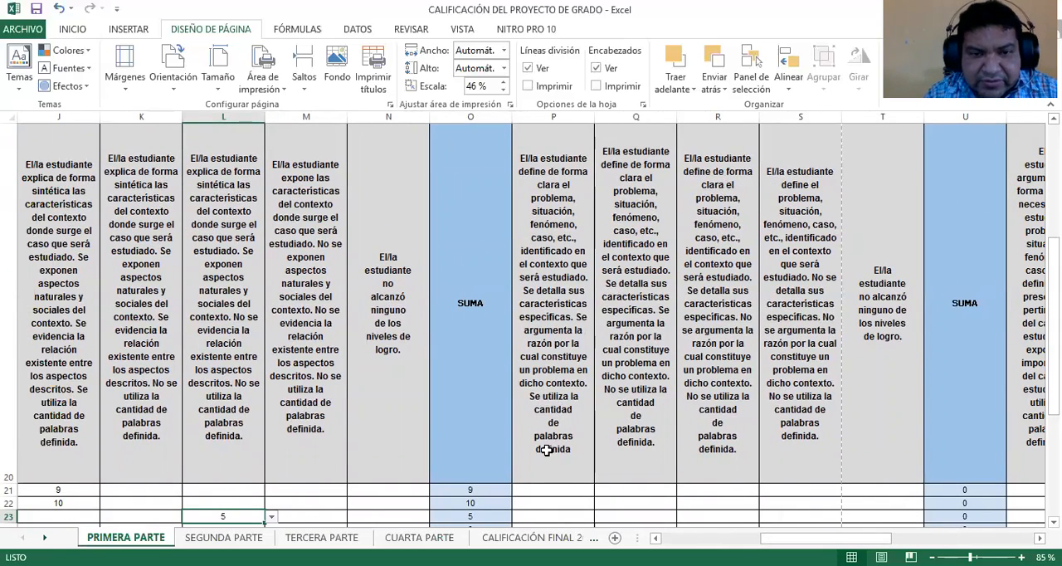
left_click(571, 489)
left_click(601, 491)
left_click(561, 509)
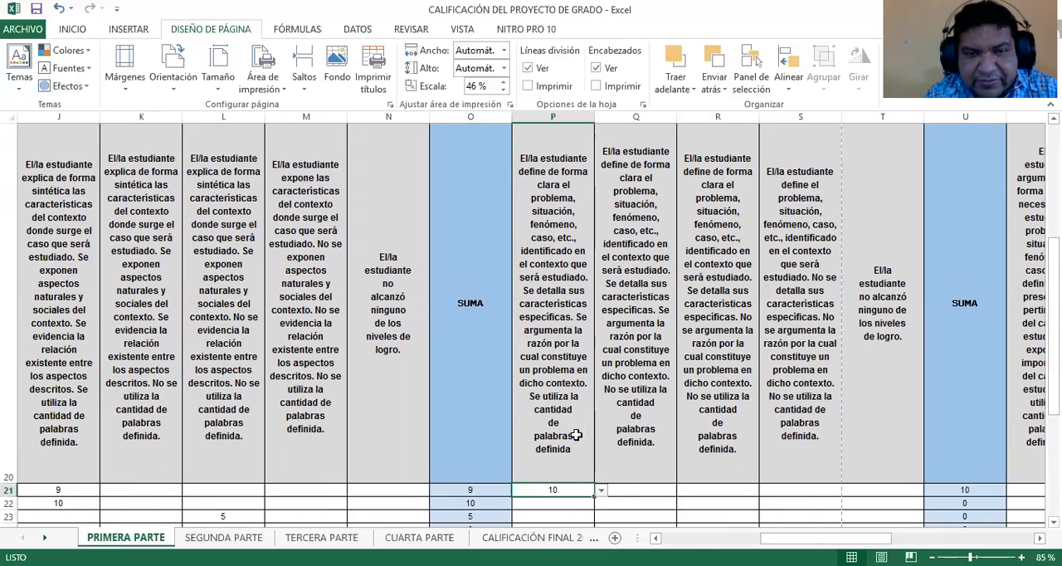
Grade the second student 7 under B(8-7) of DEFINICIÓN DEL PROBLEMA in Q22
scroll(581, 430, "down", 1, "ctrl")
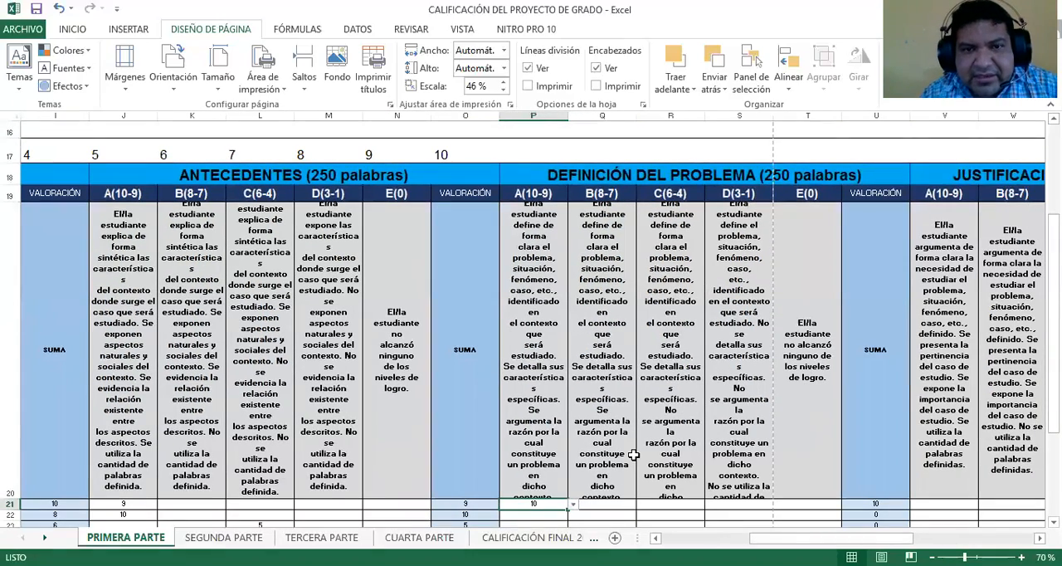
scroll(605, 491, "down", 1)
left_click(624, 452)
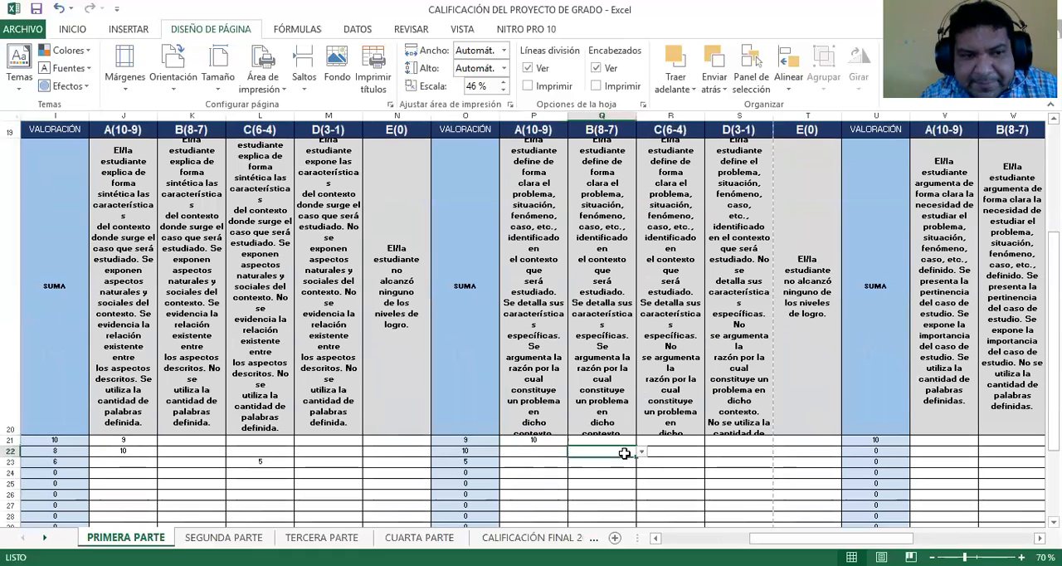
left_click(641, 451)
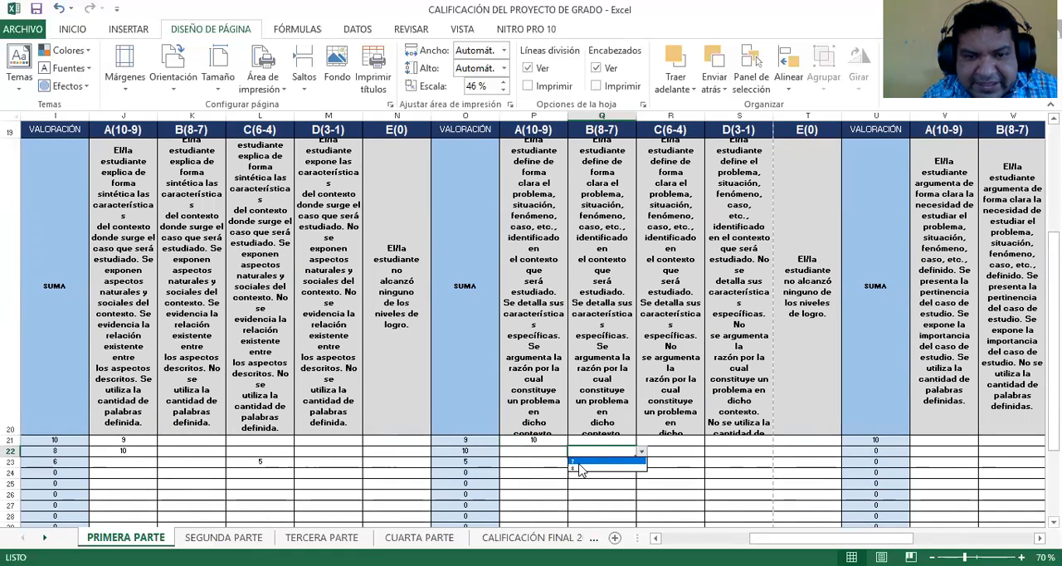
left_click(584, 460)
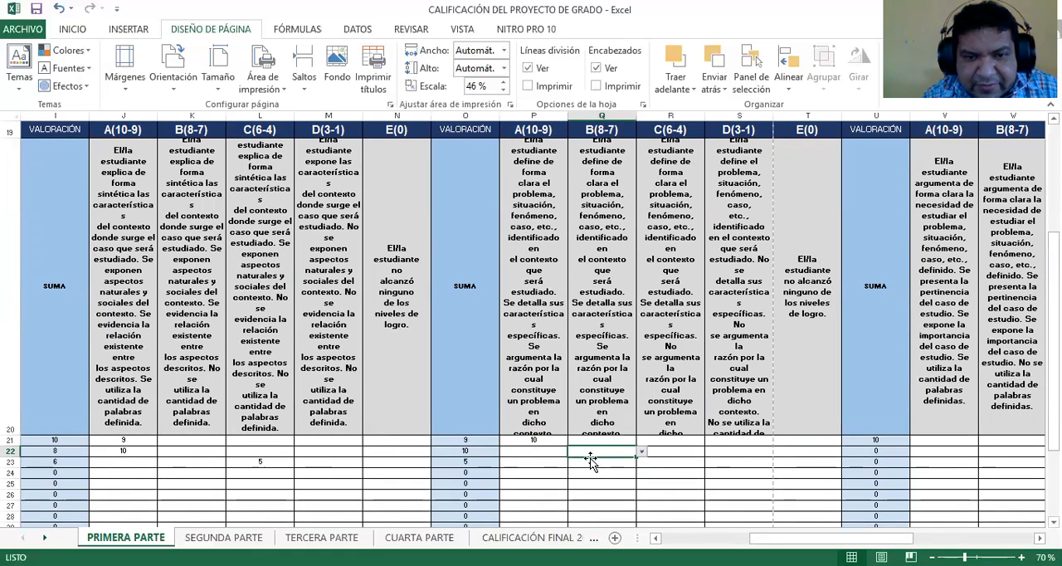
Grade the third student 6 under C(6-4) of DEFINICIÓN DEL PROBLEMA in R23
left_click(674, 462)
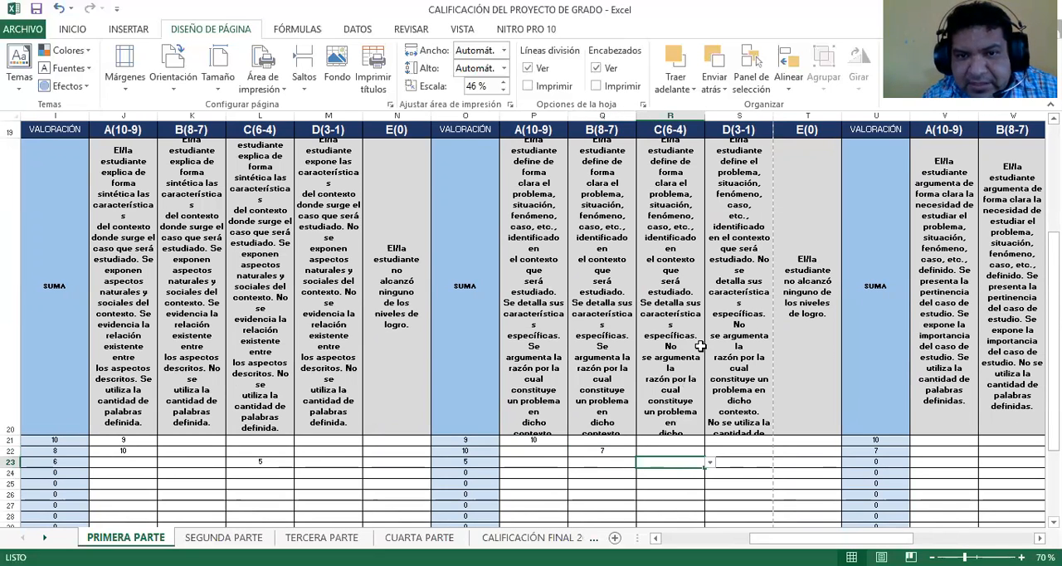
scroll(679, 402, "up", 1)
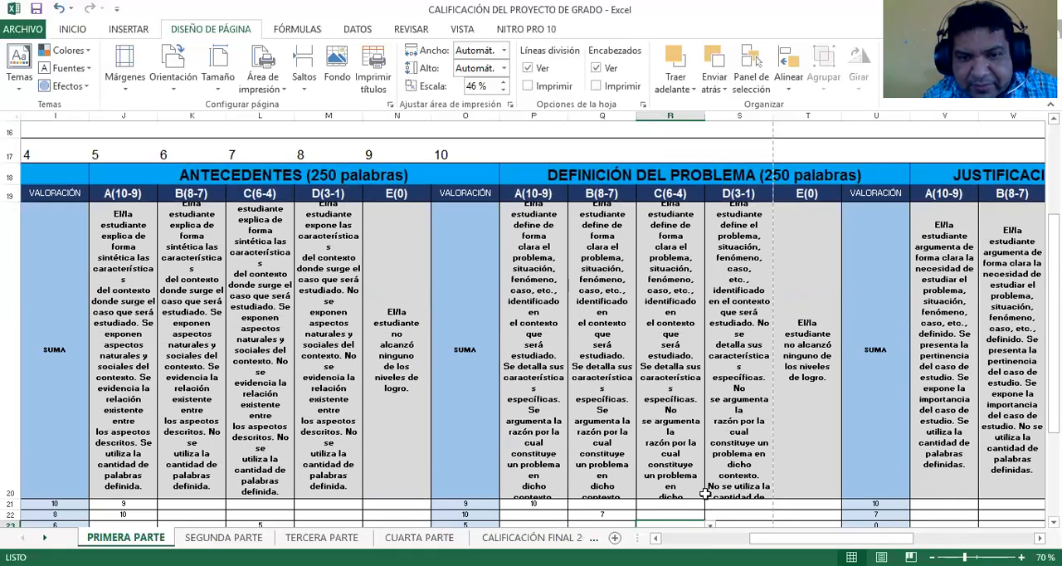
scroll(704, 493, "down", 1)
left_click(709, 462)
left_click(661, 479)
left_click(709, 467)
left_click(663, 474)
View the first student's score options under D(3-1) of DEFINICIÓN DEL PROBLEMA in S21 and select E(0) in T21, leaving both without a score
scroll(754, 359, "up", 1)
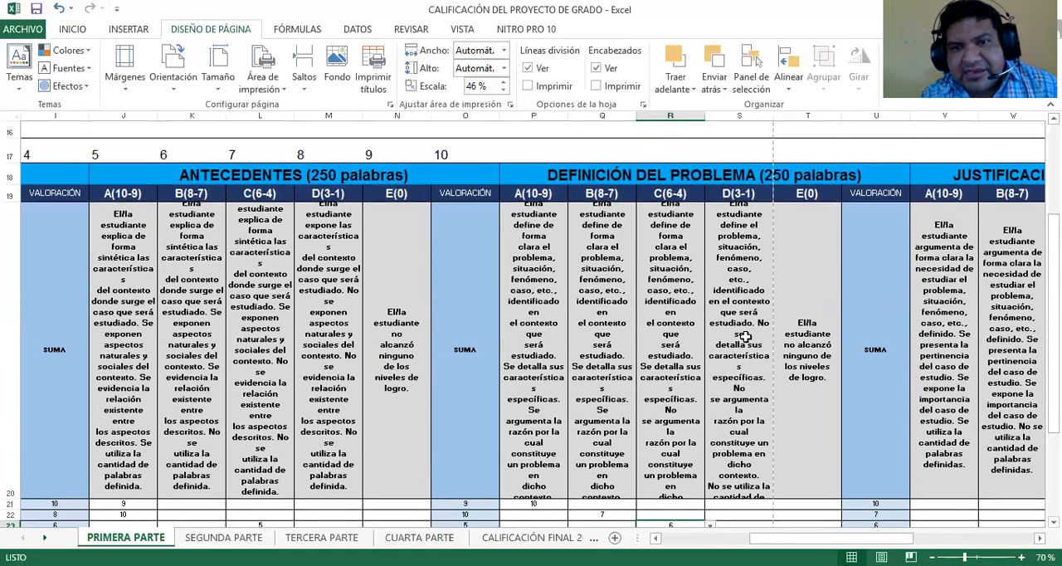
left_click(756, 504)
left_click(777, 504)
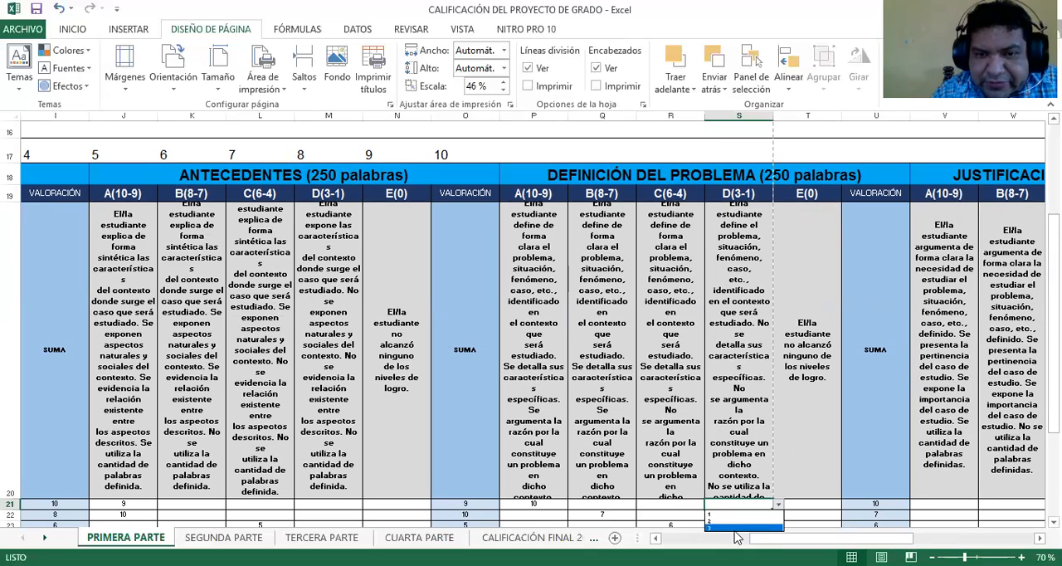
left_click(816, 508)
left_click(826, 506)
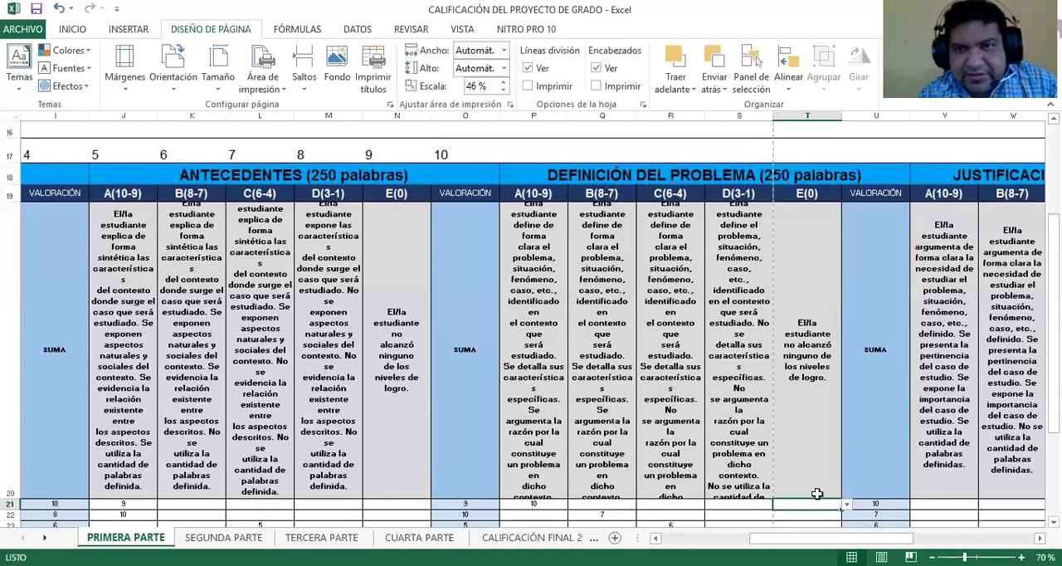
Grade all three students 10 under A(10-9) of JUSTIFICACIÓN DEL ESTUDIO in V21, V22 and V23
left_click_drag(831, 538, 930, 538)
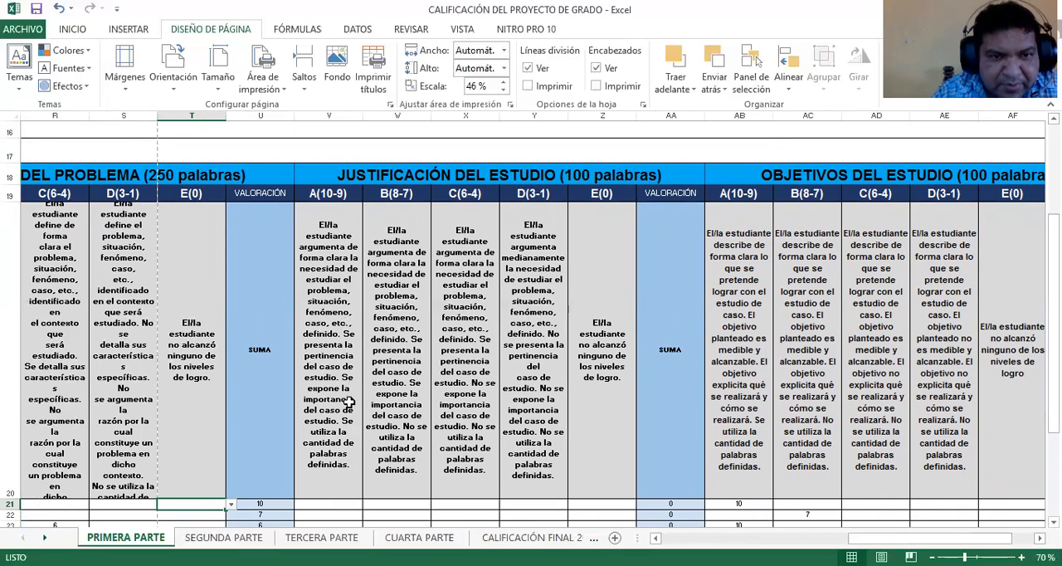
left_click(344, 504)
left_click(368, 504)
left_click(339, 521)
left_click(355, 515)
left_click(368, 515)
left_click(347, 525)
left_click(346, 525)
left_click(348, 534)
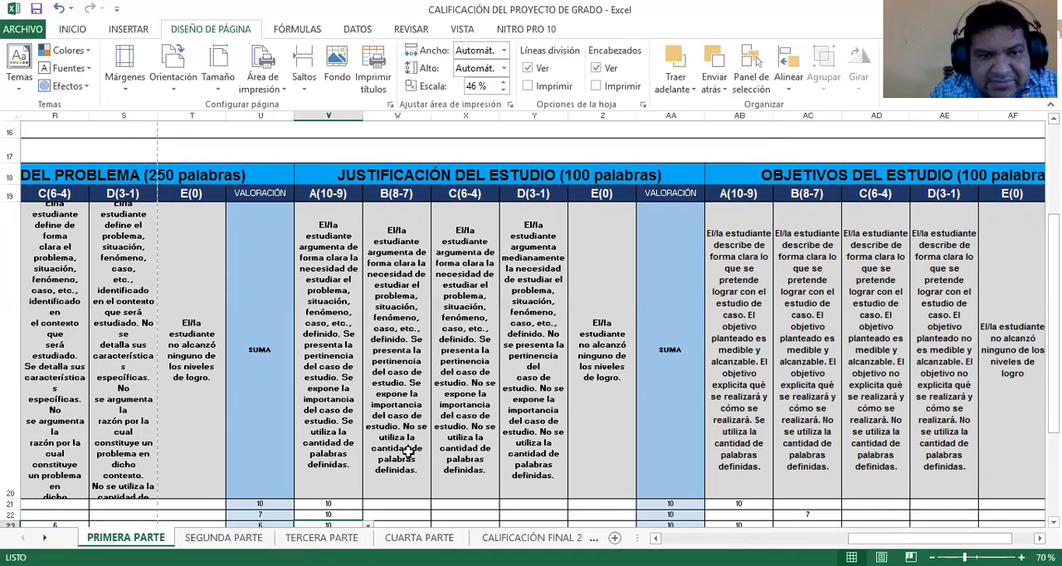
Look through the first student's score options for JUSTIFICACIÓN DEL ESTUDIO from B(8-7) in W21 to E(0) in Z21 without choosing any
left_click(405, 503)
left_click(435, 504)
key("Escape")
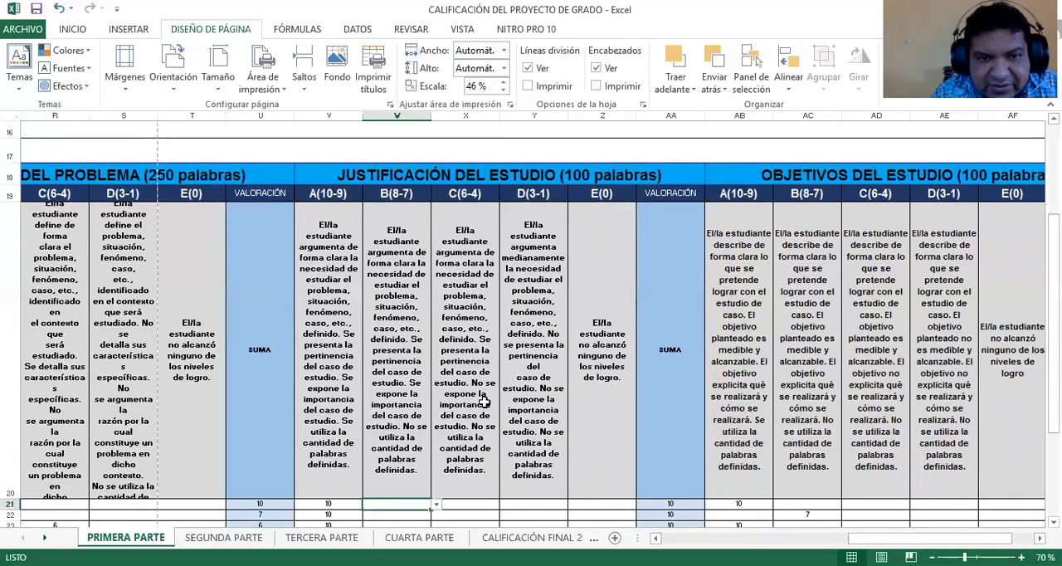
left_click(473, 503)
left_click(503, 504)
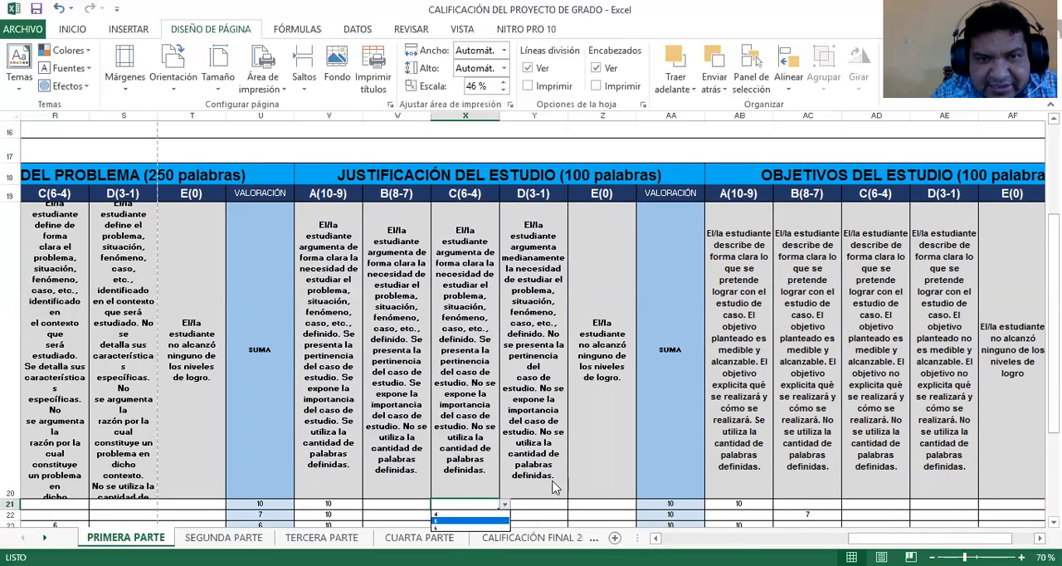
key("Escape")
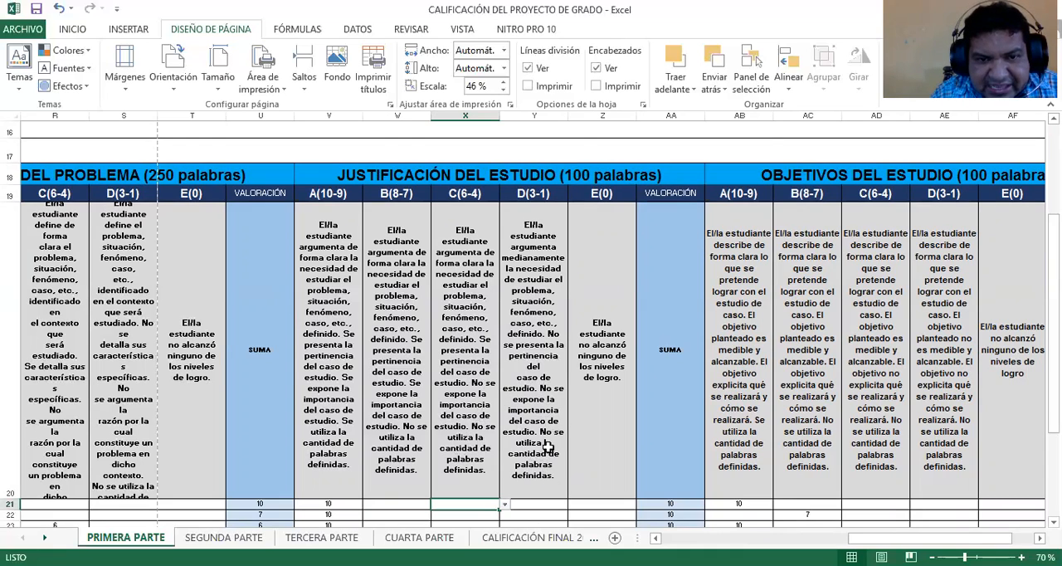
left_click(547, 504)
left_click(573, 504)
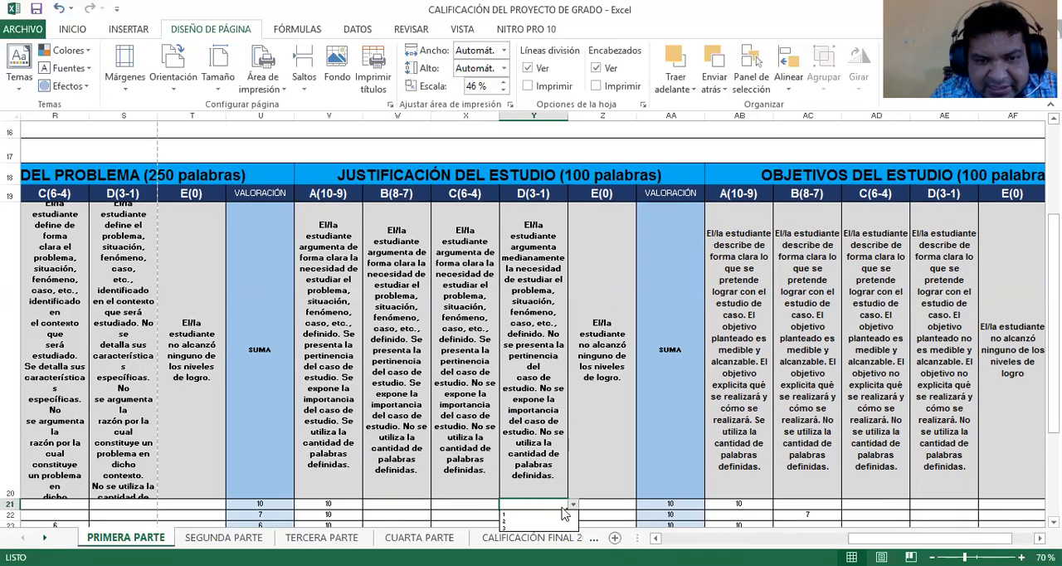
left_click(622, 504)
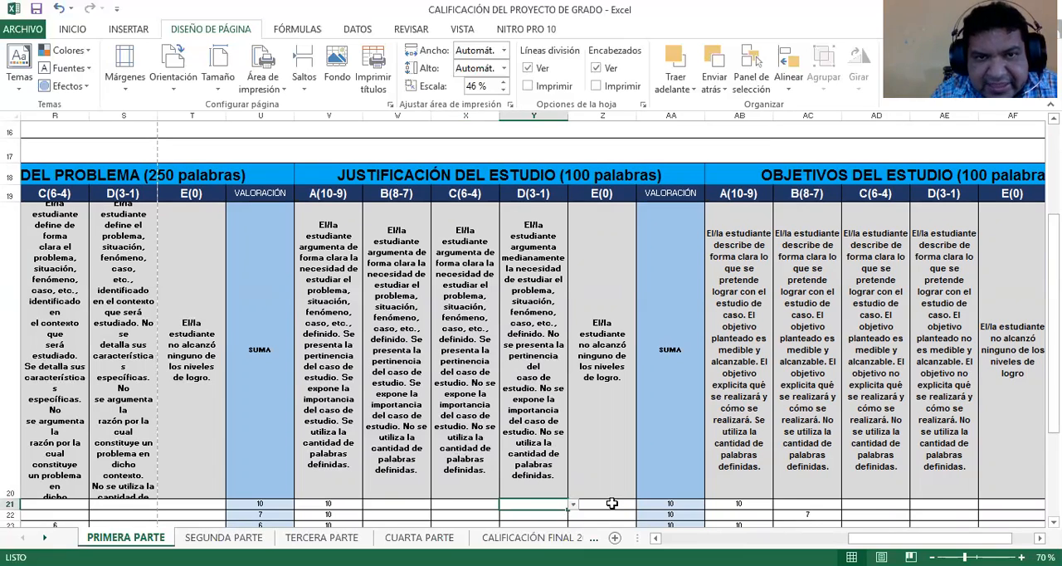
left_click(628, 503)
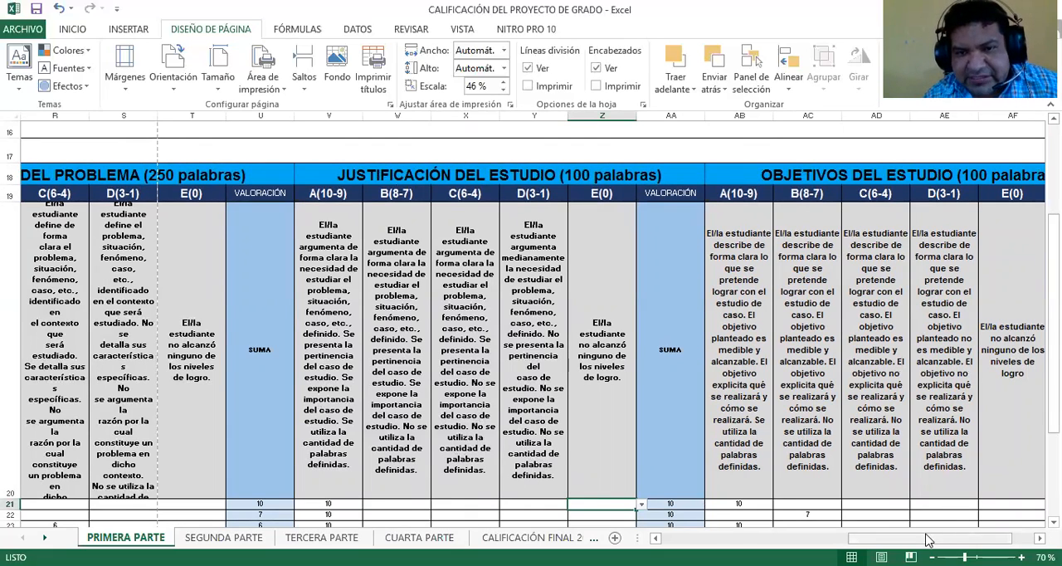
Choose 10 for the first student under A(10-9) of OBJETIVOS DEL ESTUDIO in AB21
left_click_drag(903, 538, 926, 540)
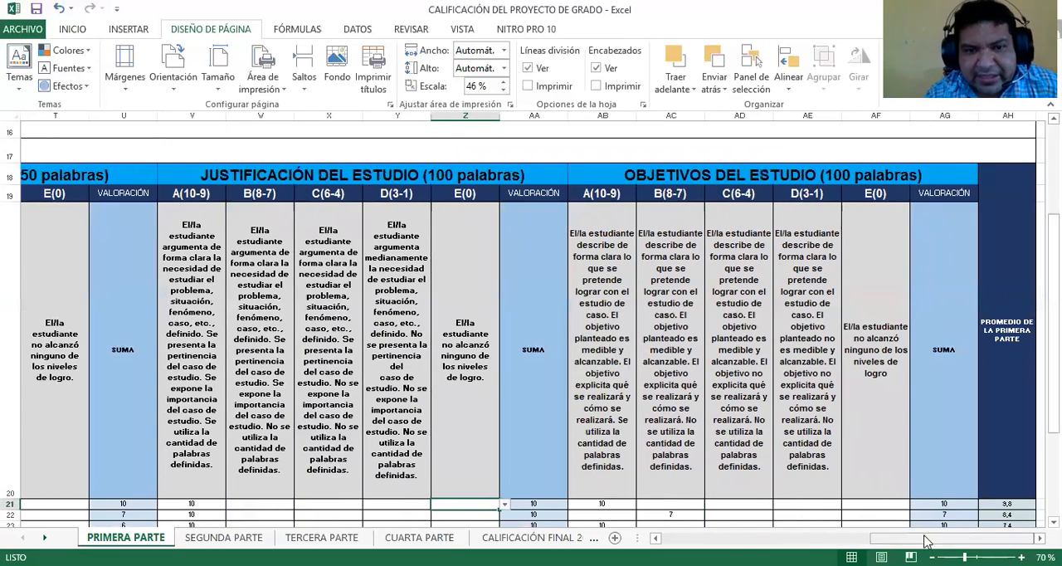
left_click(627, 506)
left_click(640, 505)
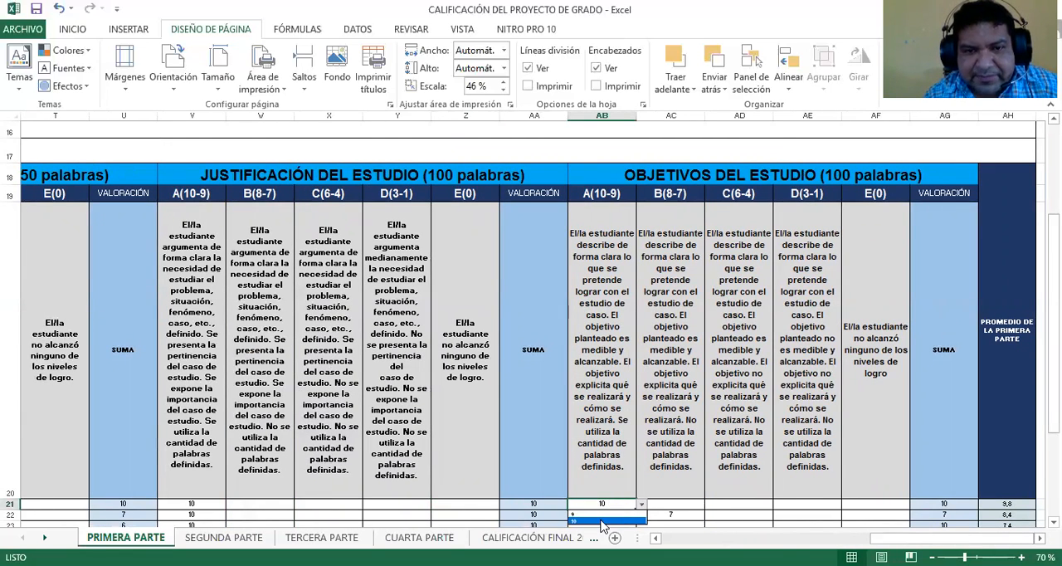
left_click(602, 521)
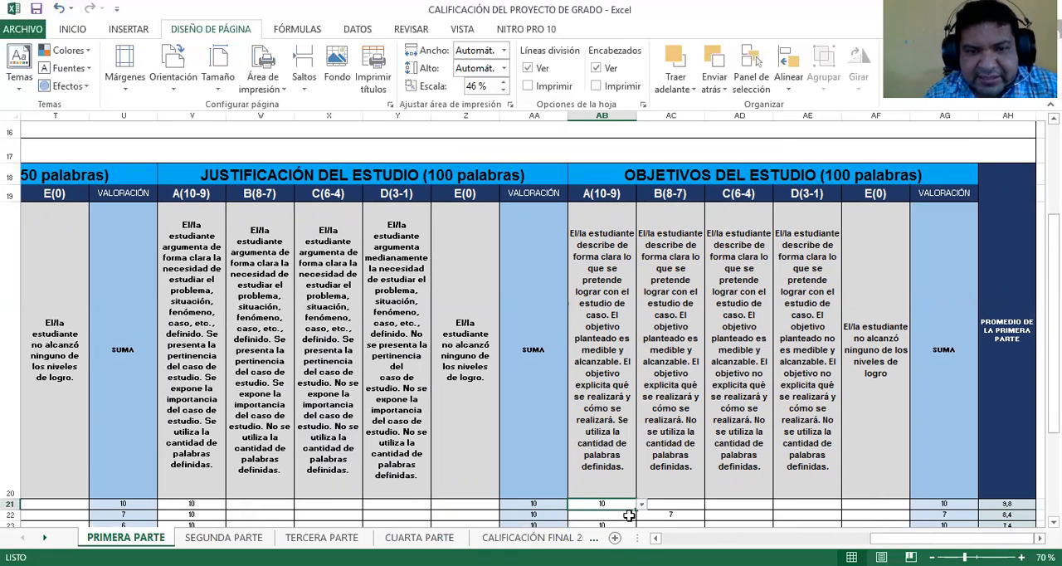
Check the OBJETIVOS DEL ESTUDIO scores of the second student in AC22 and the third student in AB23
left_click(685, 516)
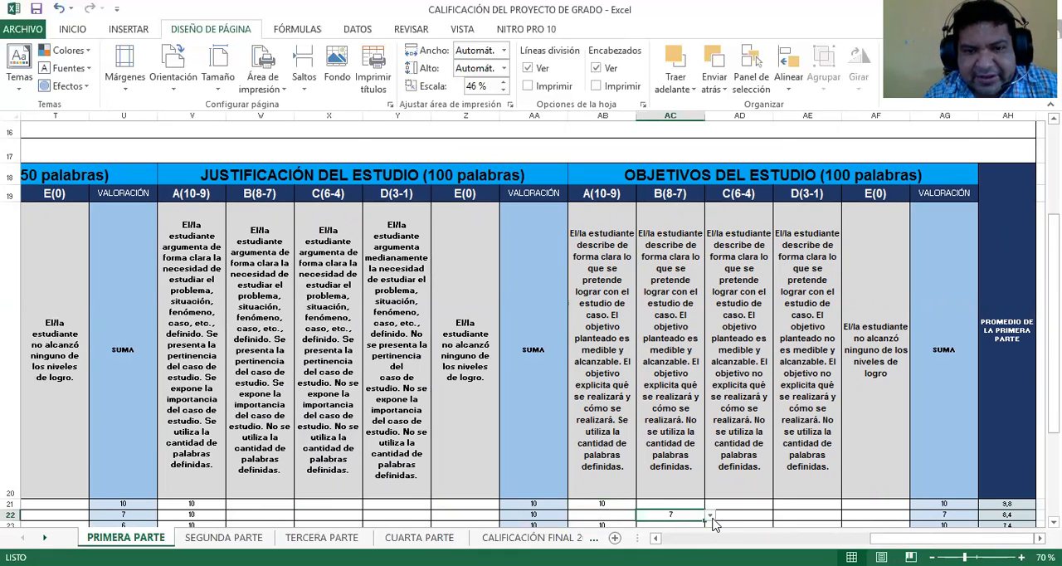
left_click(710, 516)
left_click(639, 523)
left_click(609, 523)
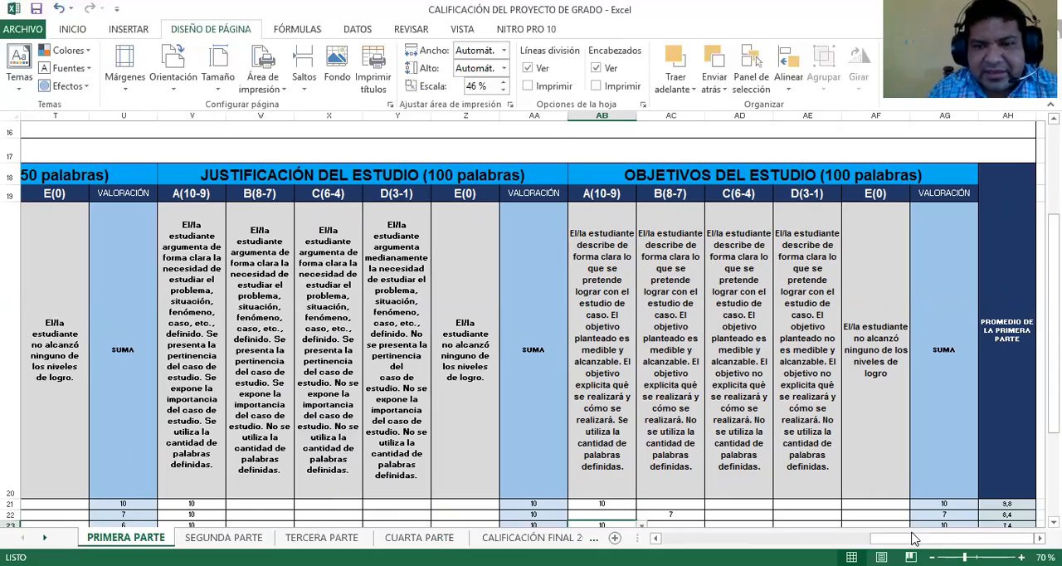
Review the PRIMERA PARTE sheet as a whole, switch to SEGUNDA PARTE and examine its rubric sections from MARCO CONCEPTUAL to ANÁLISIS DE RESULTADOS
left_click(757, 539)
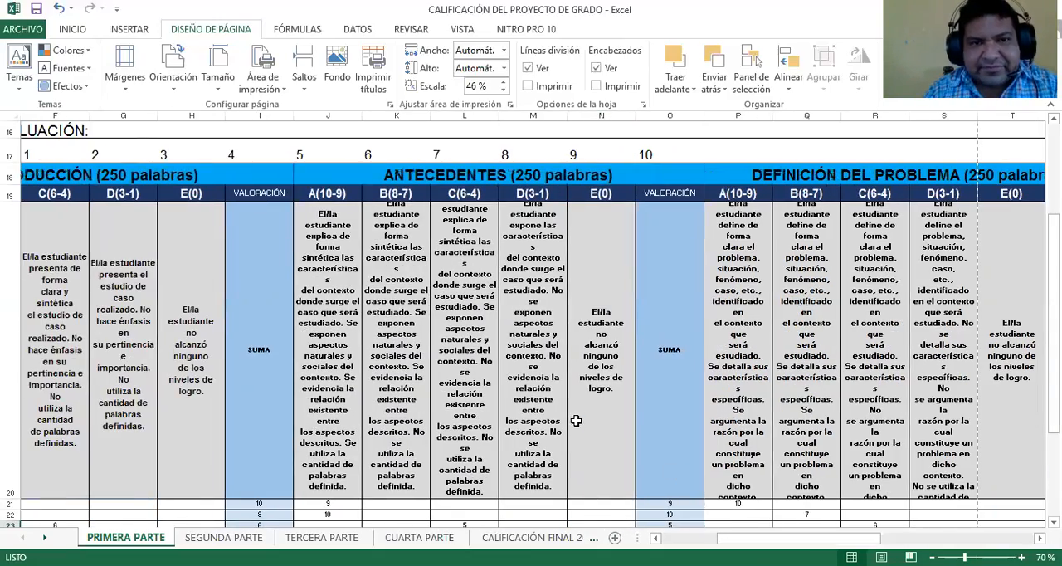
scroll(576, 420, "down", 2)
scroll(572, 423, "up", 5)
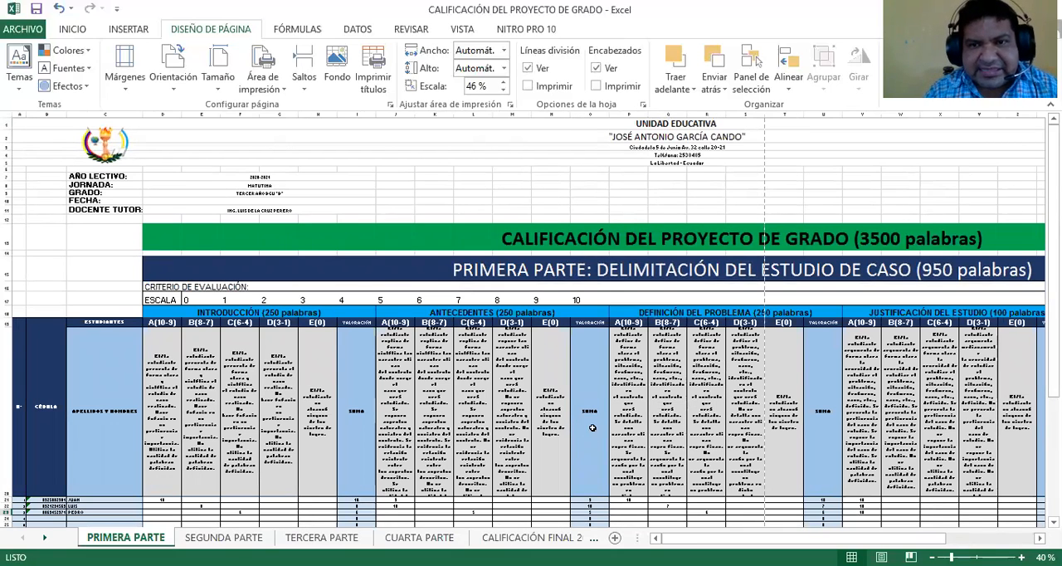
left_click(224, 538)
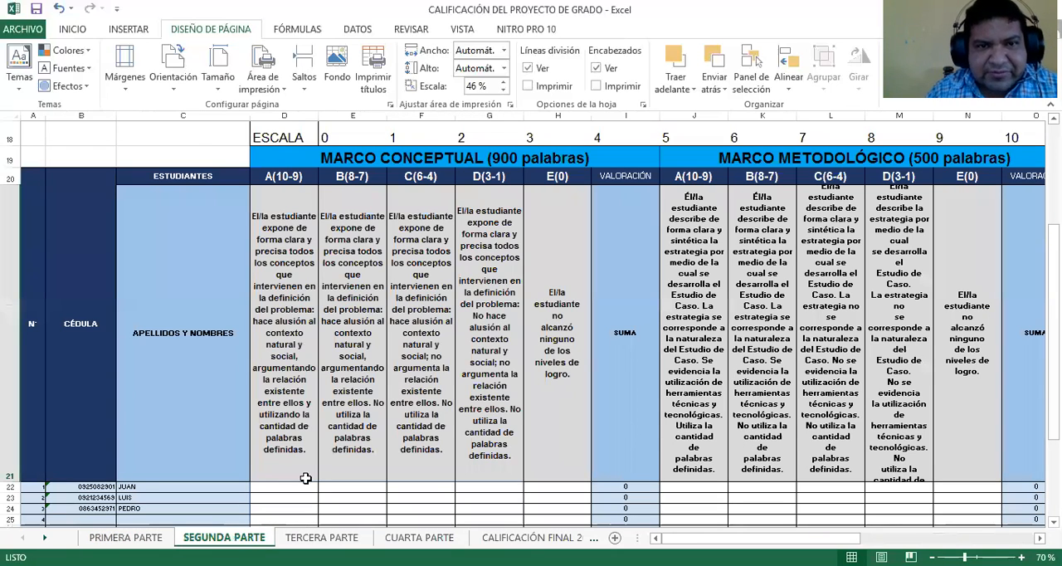
scroll(307, 479, "up", 5)
scroll(271, 450, "down", 2)
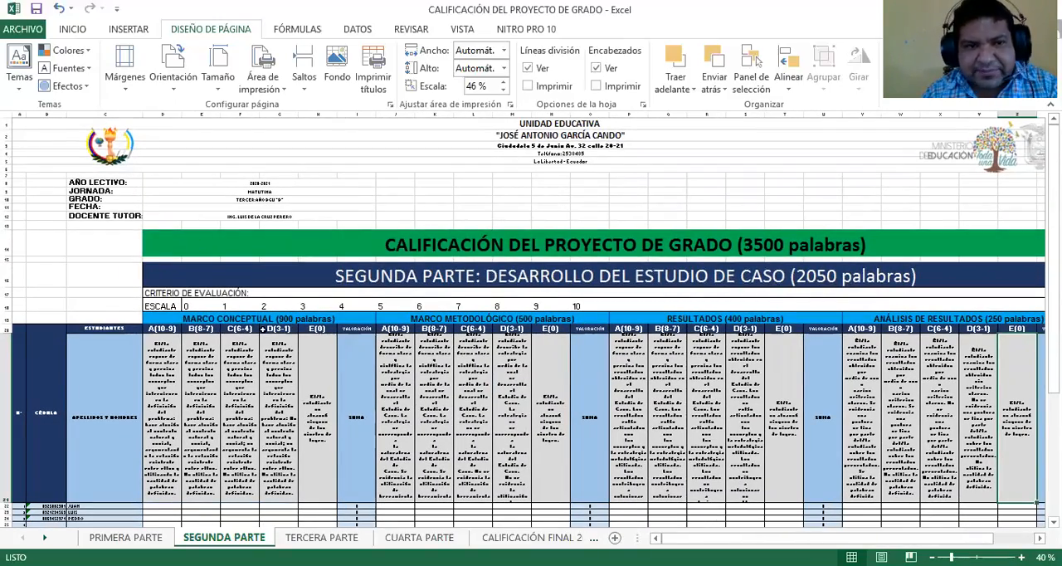
scroll(145, 380, "up", 1)
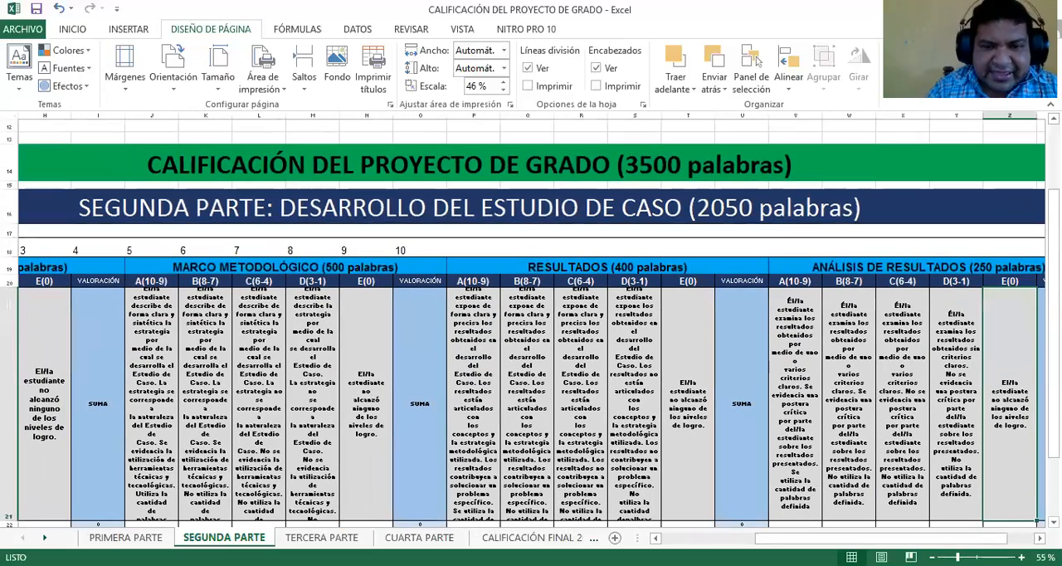
scroll(147, 411, "left", 5)
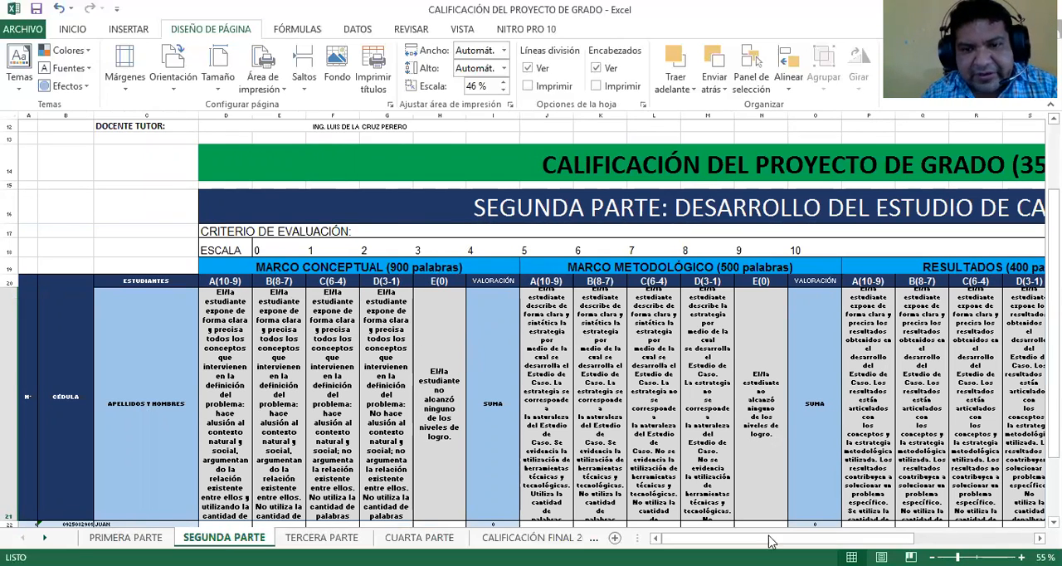
left_click_drag(713, 538, 835, 538)
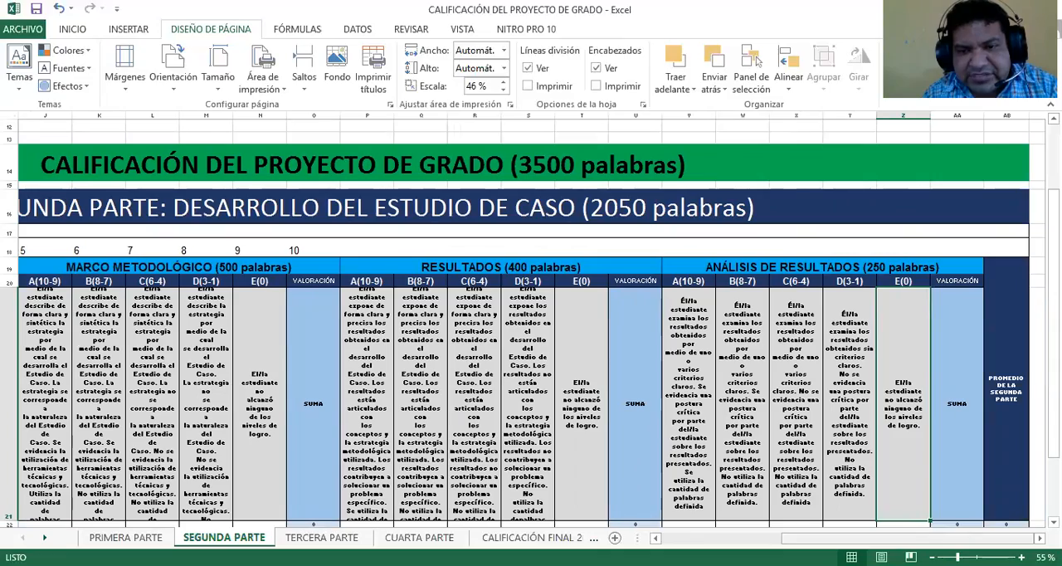
left_click_drag(834, 537, 712, 537)
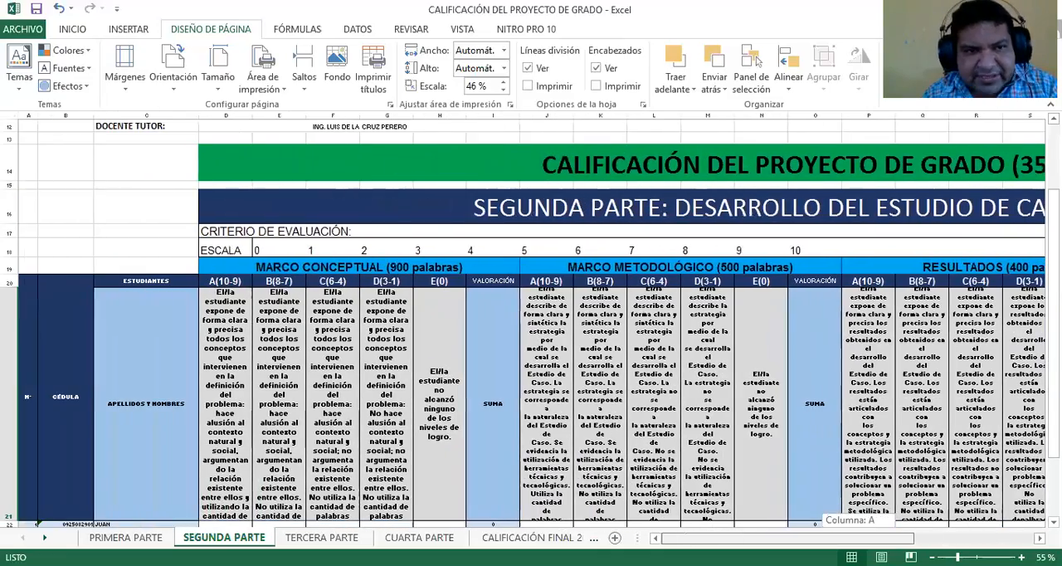
scroll(269, 399, "down", 1)
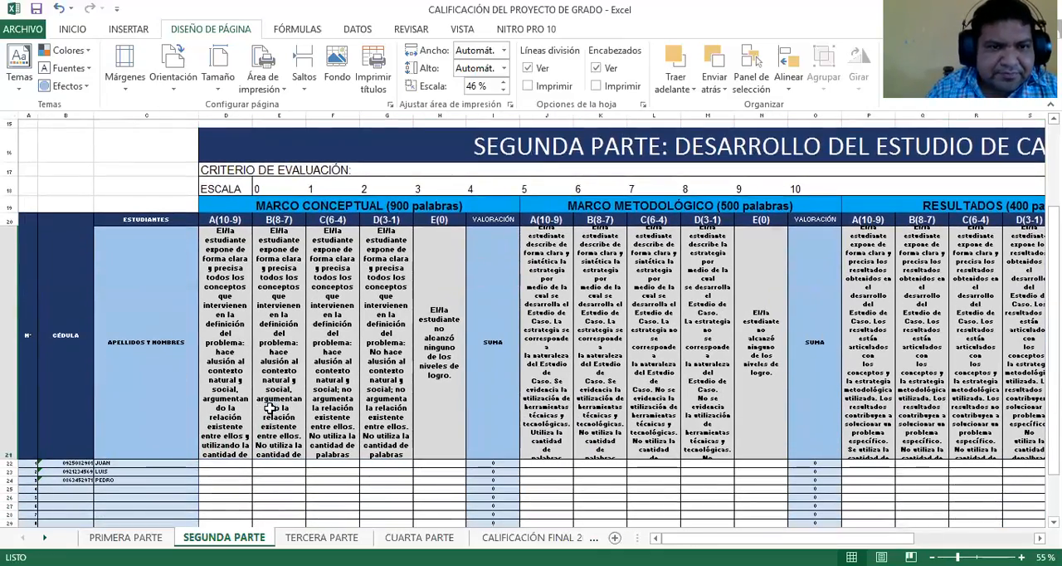
scroll(270, 407, "up", 1, "ctrl")
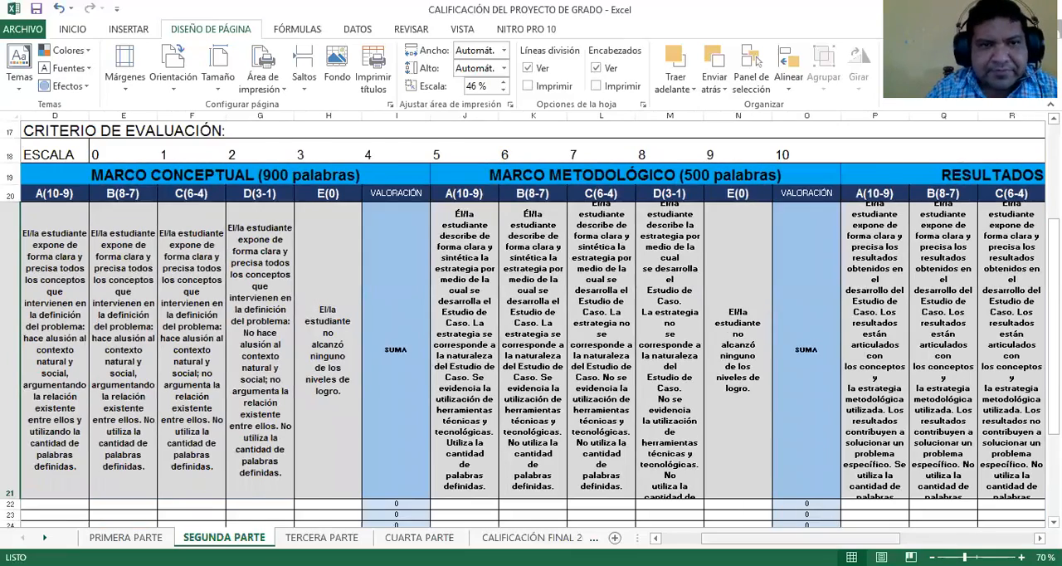
Grade the first student 10 under A(10-9) of MARCO CONCEPTUAL in D22 of the SEGUNDA PARTE sheet
left_click_drag(751, 538, 705, 538)
scroll(605, 406, "down", 2)
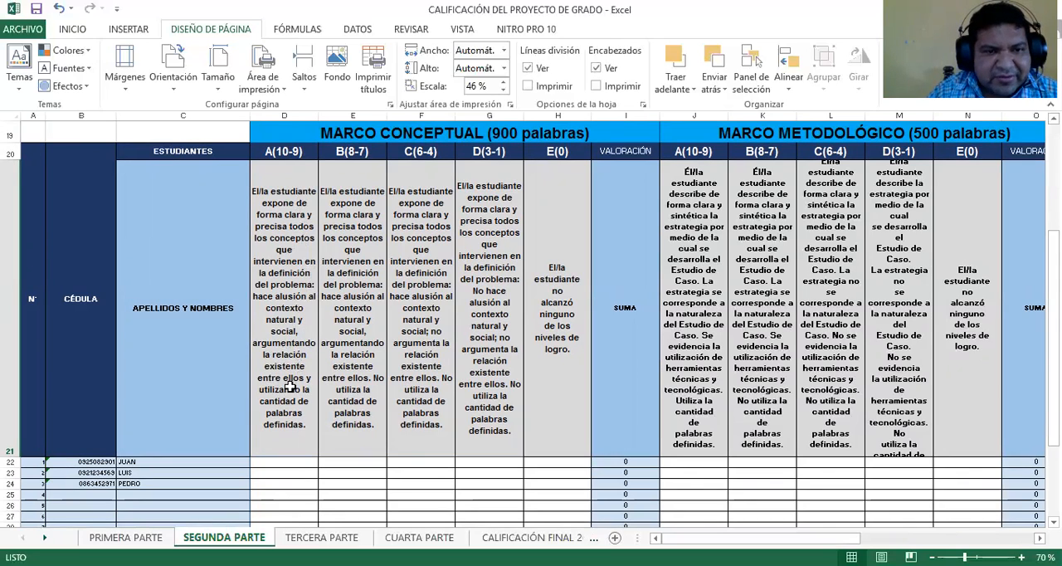
left_click(298, 459)
left_click(323, 462)
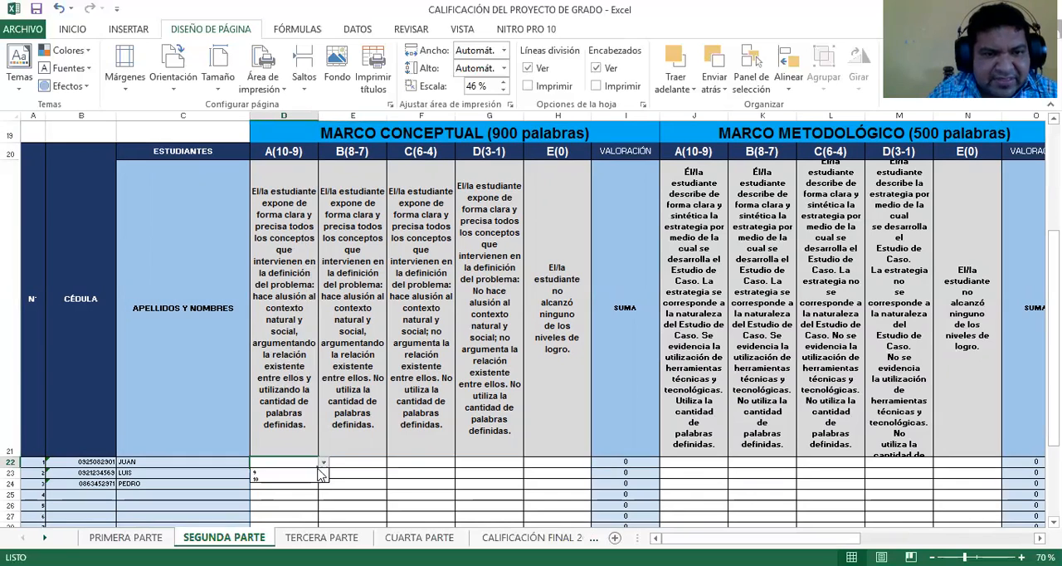
left_click(286, 479)
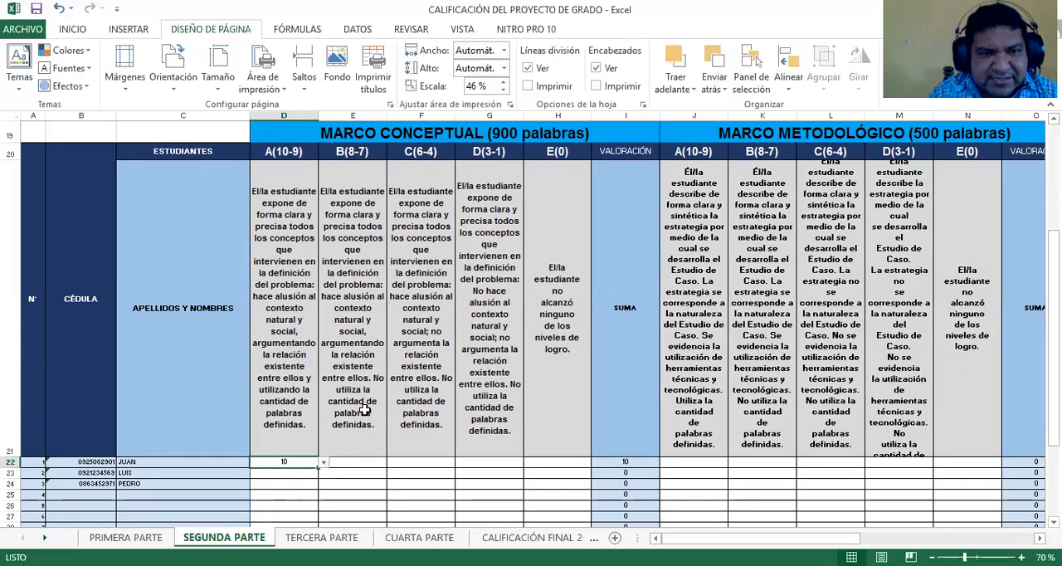
Under MARCO CONCEPTUAL, grade the second student 7 in E23 and the third student 5 in F24
left_click(368, 473)
left_click(391, 473)
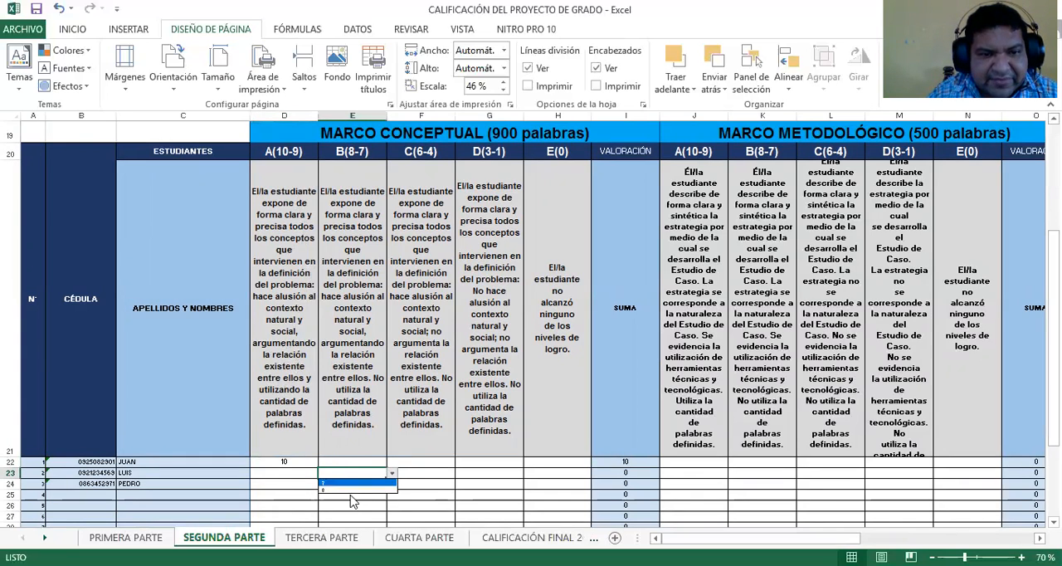
left_click(340, 483)
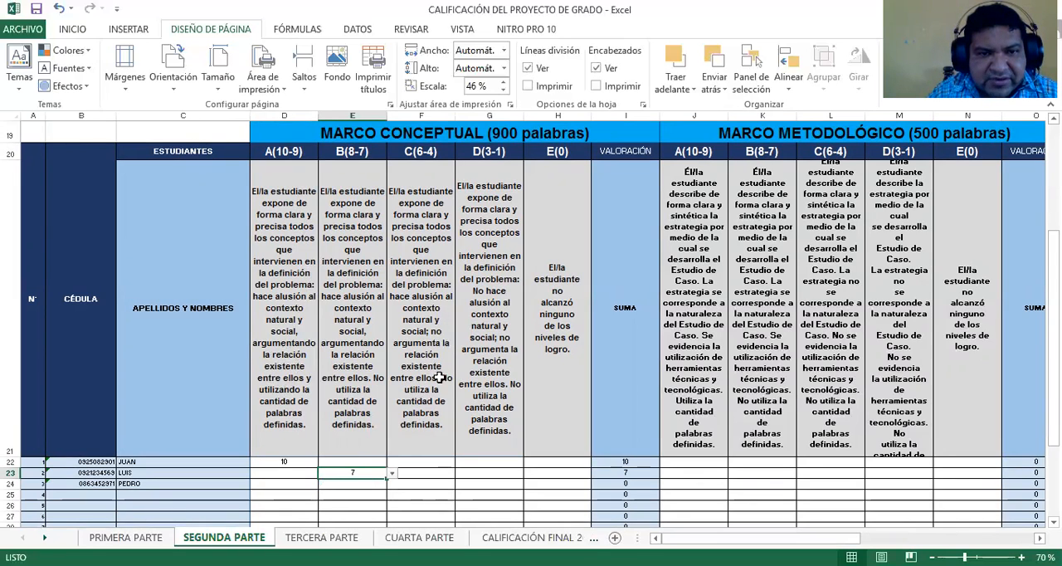
left_click(441, 483)
left_click(461, 484)
left_click(406, 503)
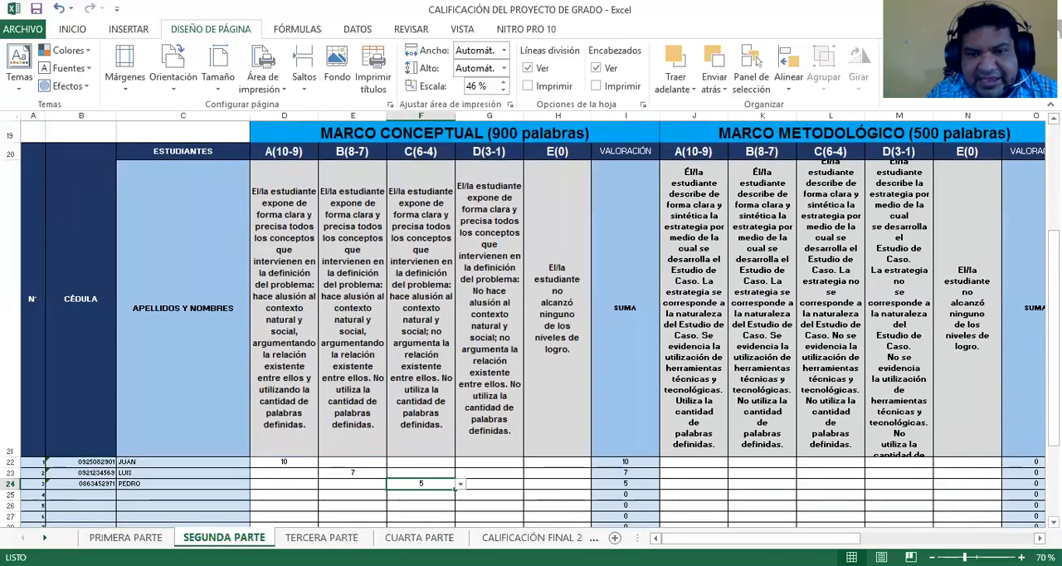
Grade the three students 10, 9 and 10 under A(10-9) of MARCO METODOLÓGICO in J22, J23 and J24
left_click_drag(756, 537, 821, 507)
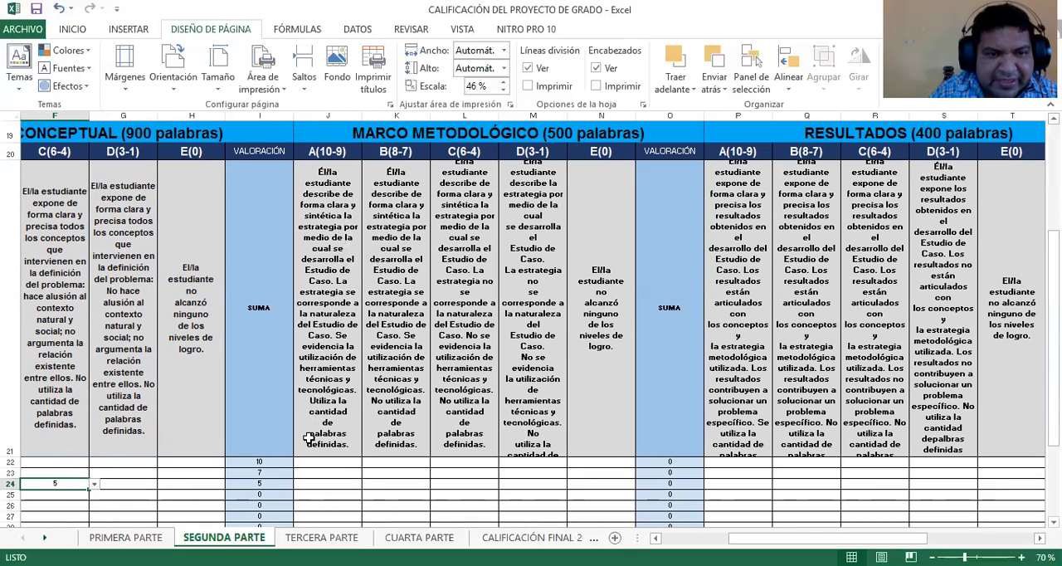
left_click(345, 462)
left_click(367, 462)
left_click(348, 473)
left_click(348, 473)
left_click(366, 473)
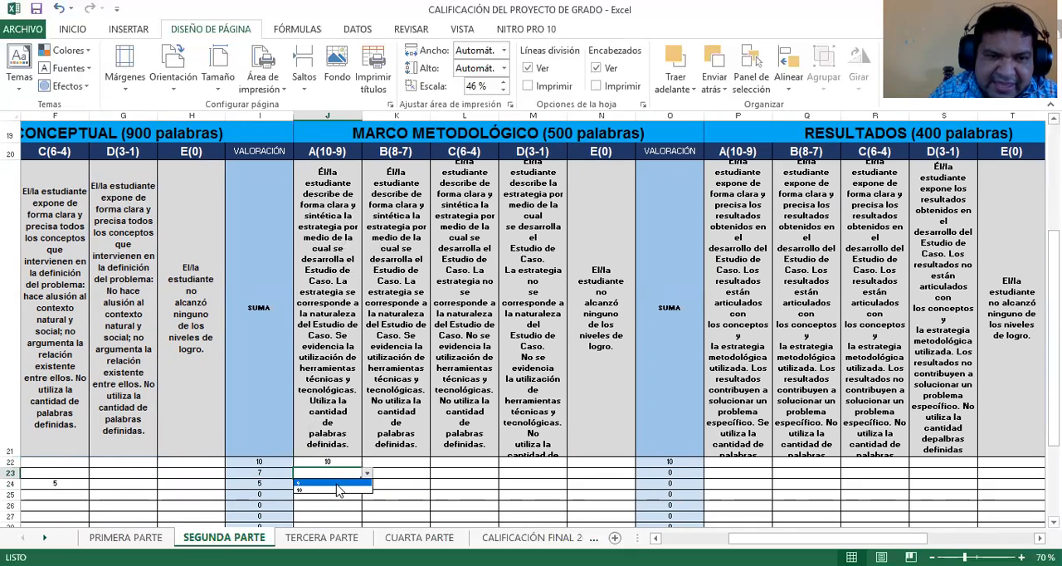
left_click(338, 483)
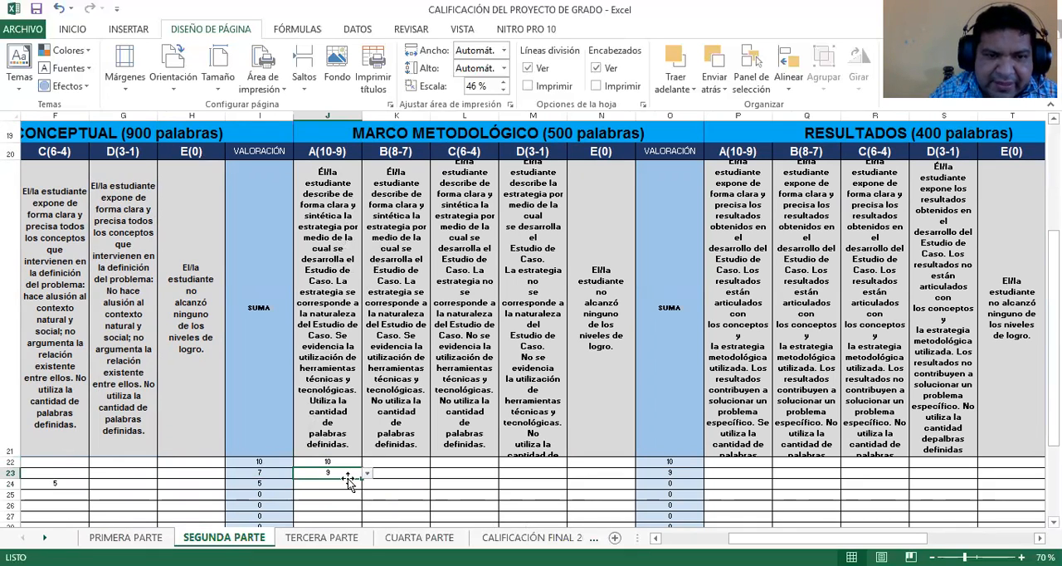
left_click(350, 481)
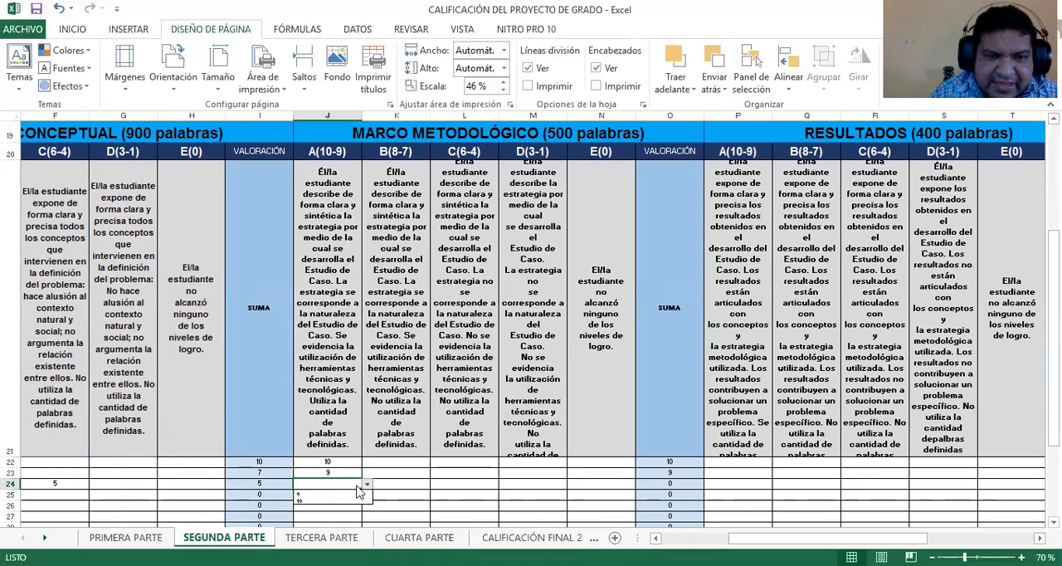
left_click(367, 484)
left_click(338, 500)
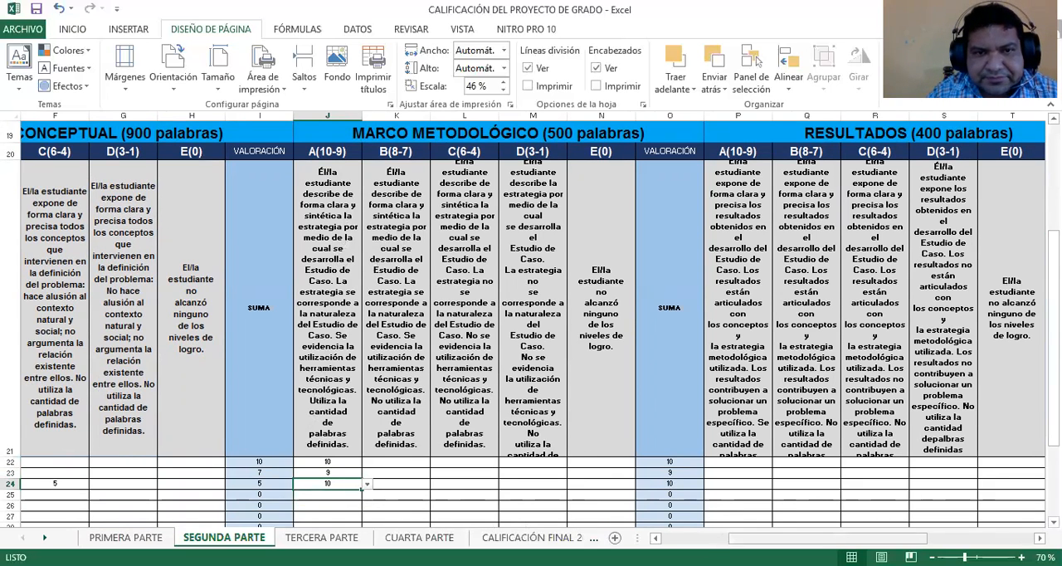
Grade the three students 7, 7 and 8 under B(8-7) of RESULTADOS in Q22, Q23 and Q24
left_click_drag(828, 538, 841, 538)
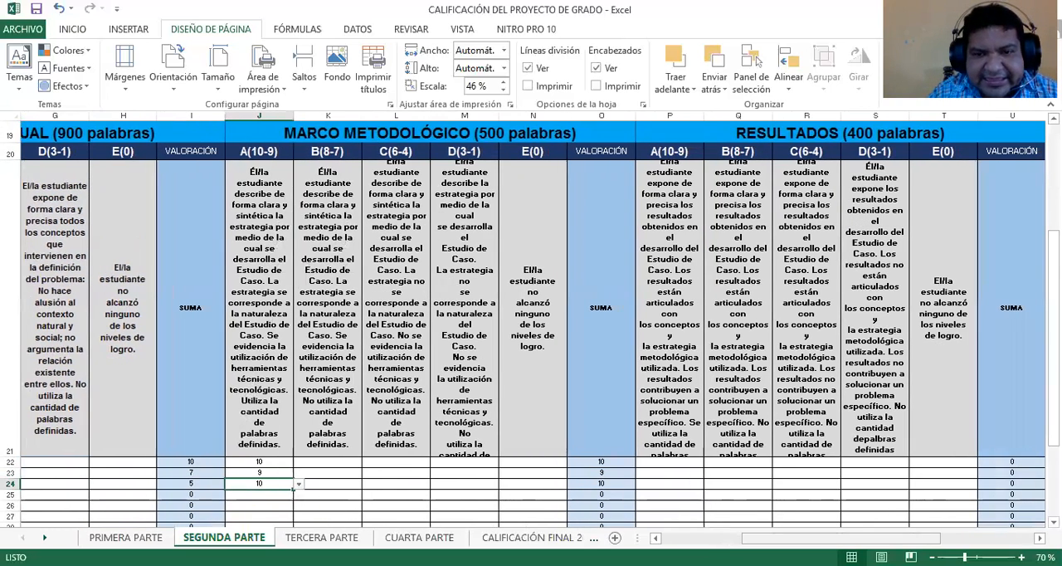
scroll(299, 485, "right", 4)
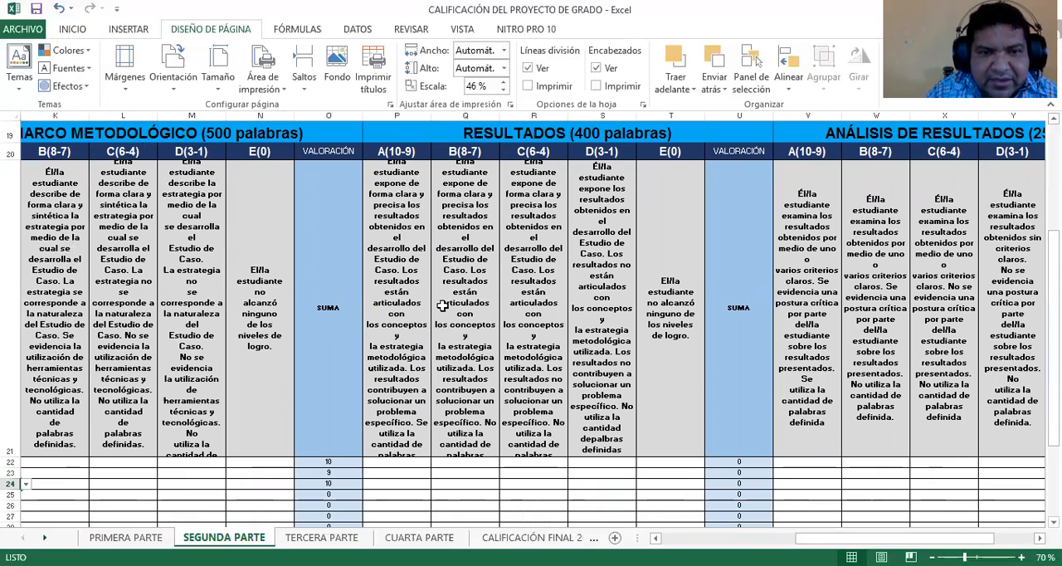
left_click(486, 462)
left_click(503, 462)
left_click(465, 476)
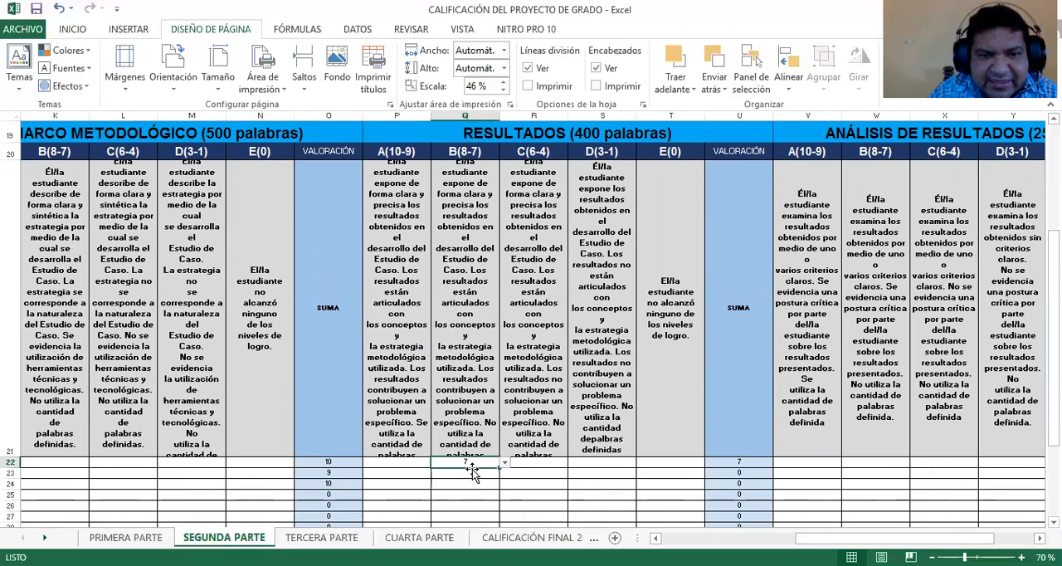
left_click(476, 472)
left_click(504, 474)
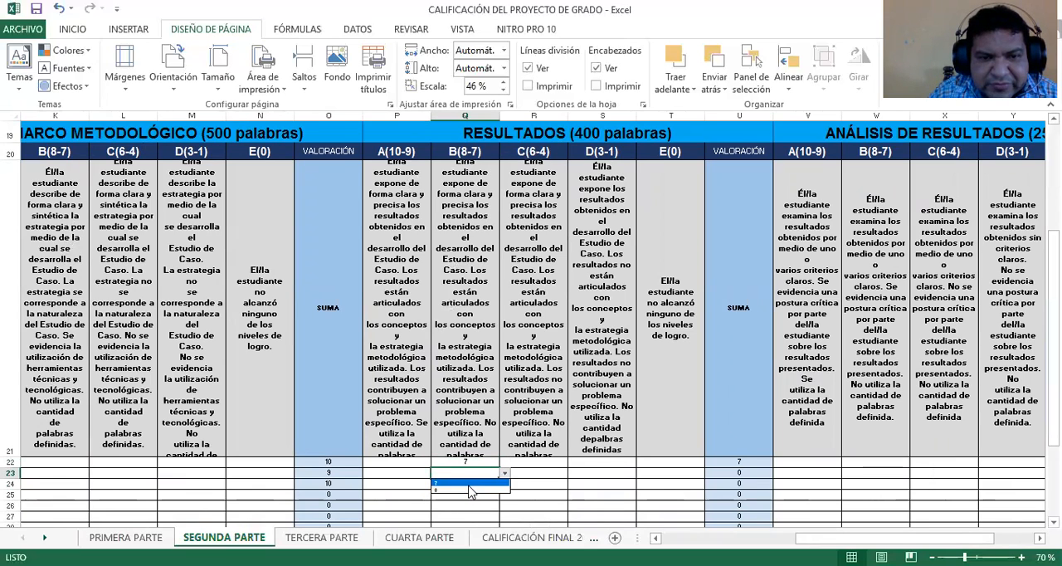
left_click(464, 483)
left_click(486, 485)
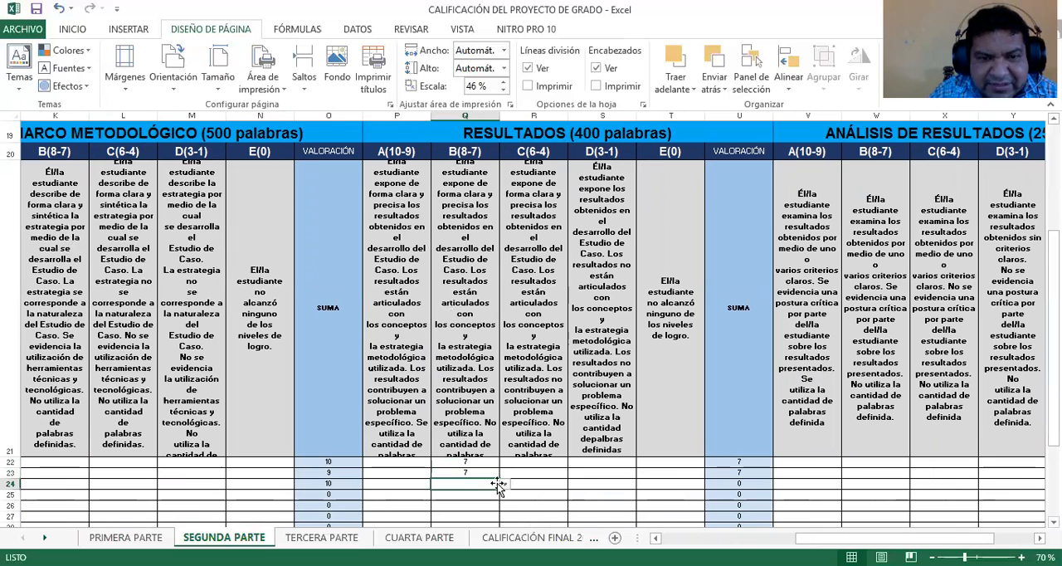
left_click(503, 484)
left_click(466, 500)
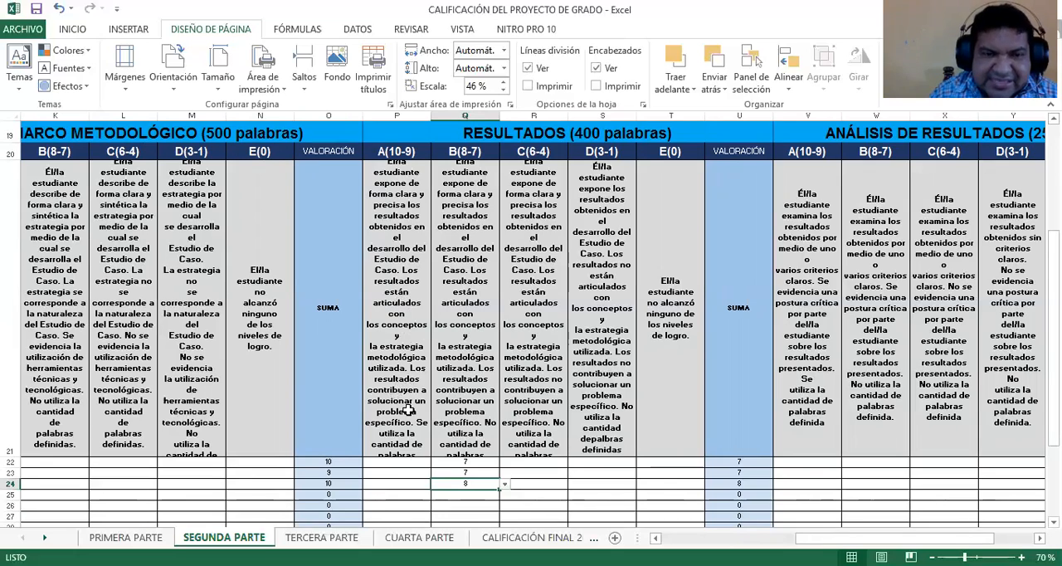
left_click(419, 484)
left_click(436, 485)
key("Escape")
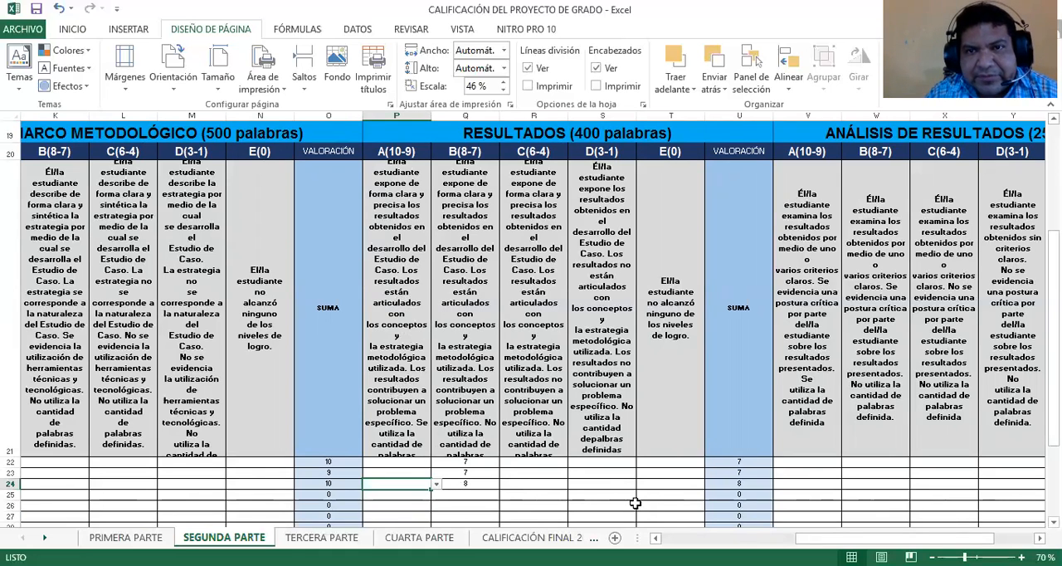
Grade the first student 9 under A(10-9) of ANÁLISIS DE RESULTADOS in V22
left_click_drag(834, 538, 874, 539)
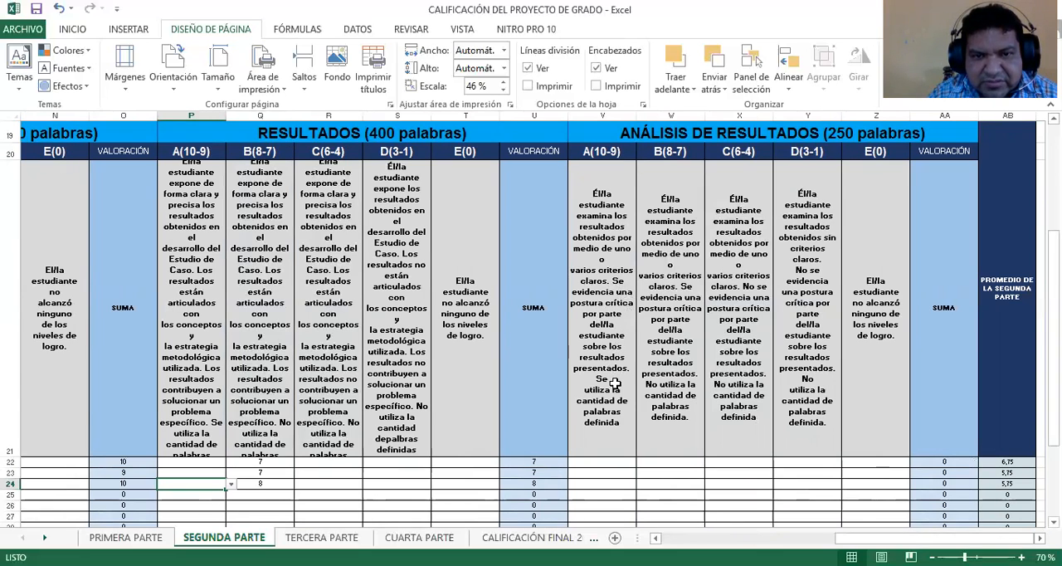
left_click(613, 462)
left_click(641, 462)
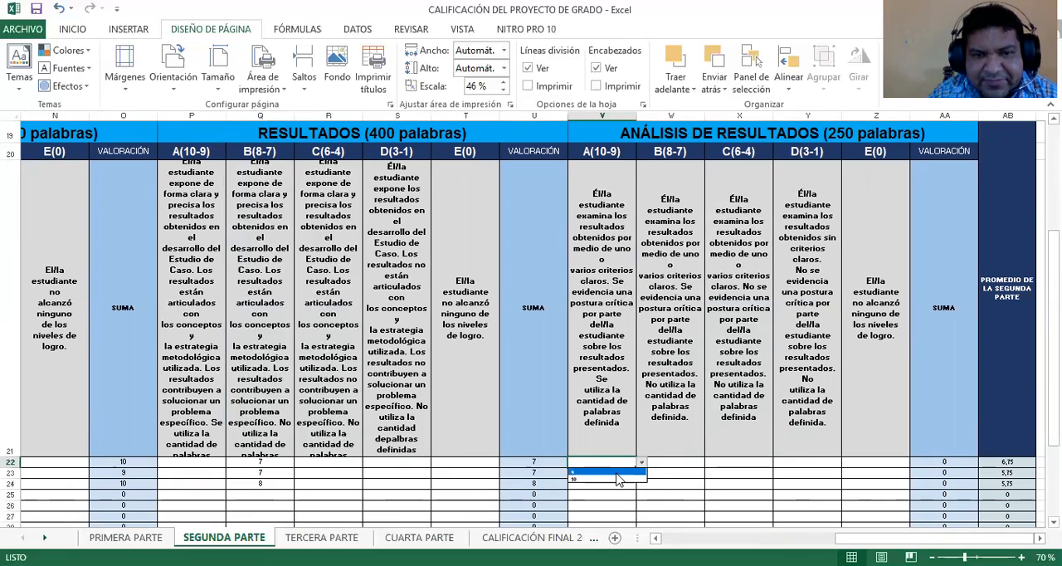
left_click(615, 474)
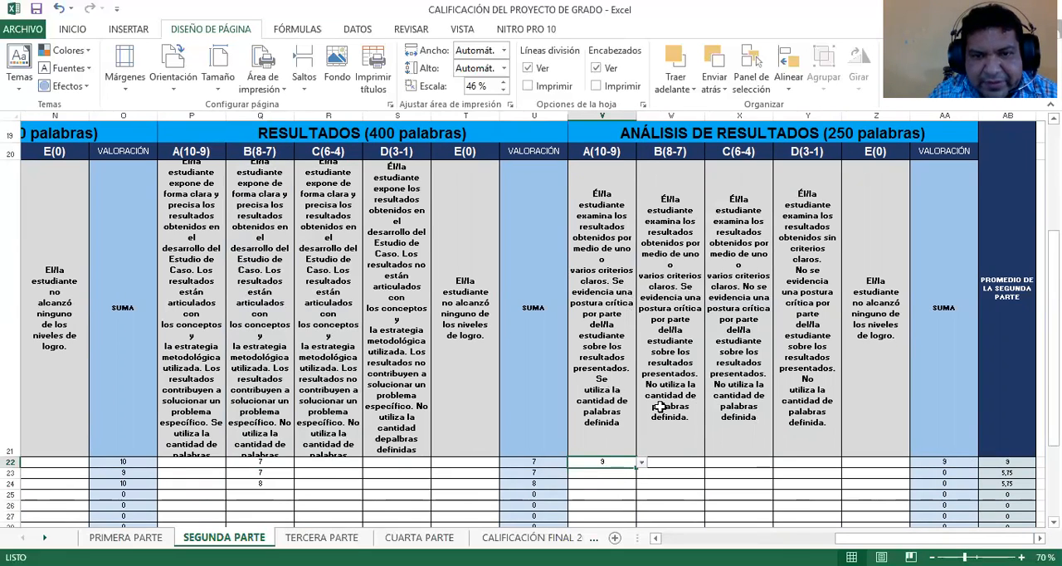
Under ANÁLISIS DE RESULTADOS, grade the second student 8 in W23 and the third student 6 in X24
left_click(699, 472)
left_click(709, 479)
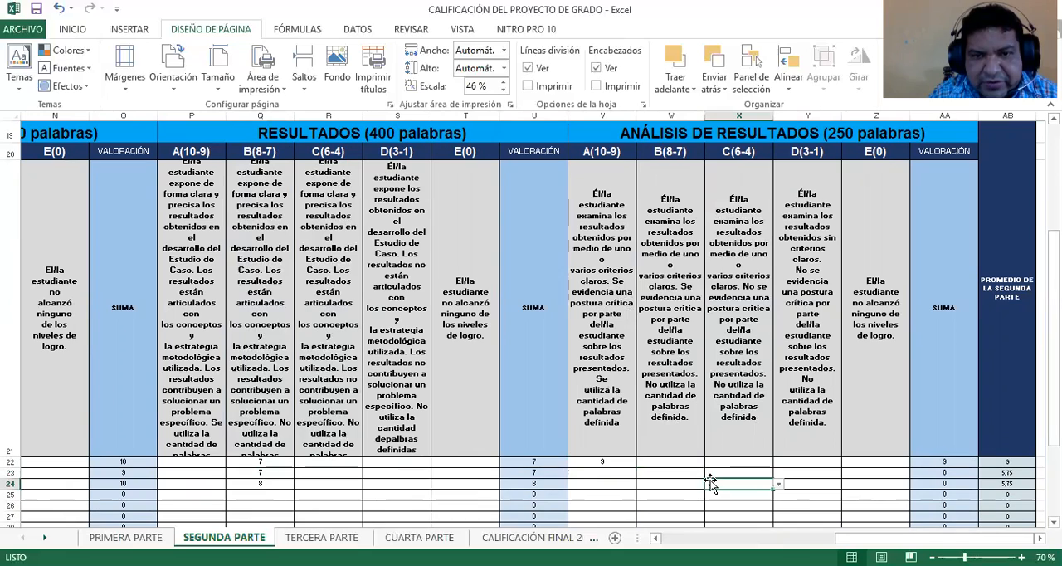
left_click(699, 474)
left_click(708, 475)
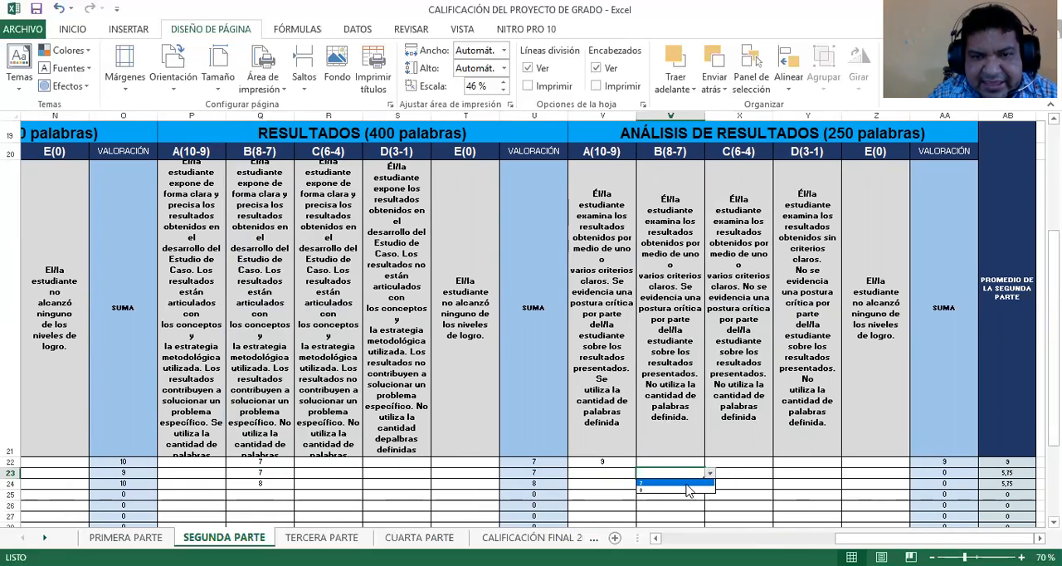
left_click(678, 488)
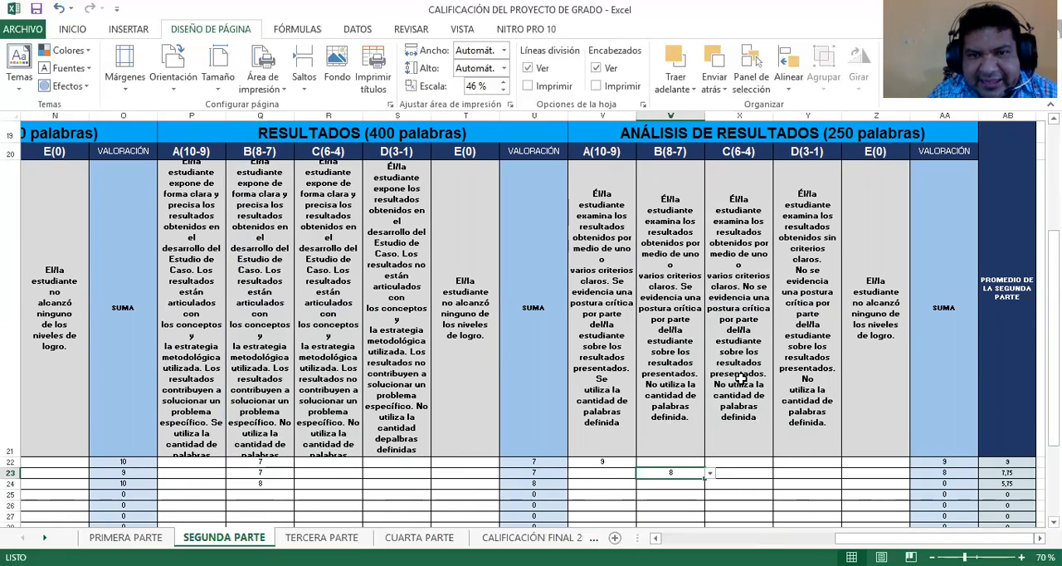
left_click(765, 483)
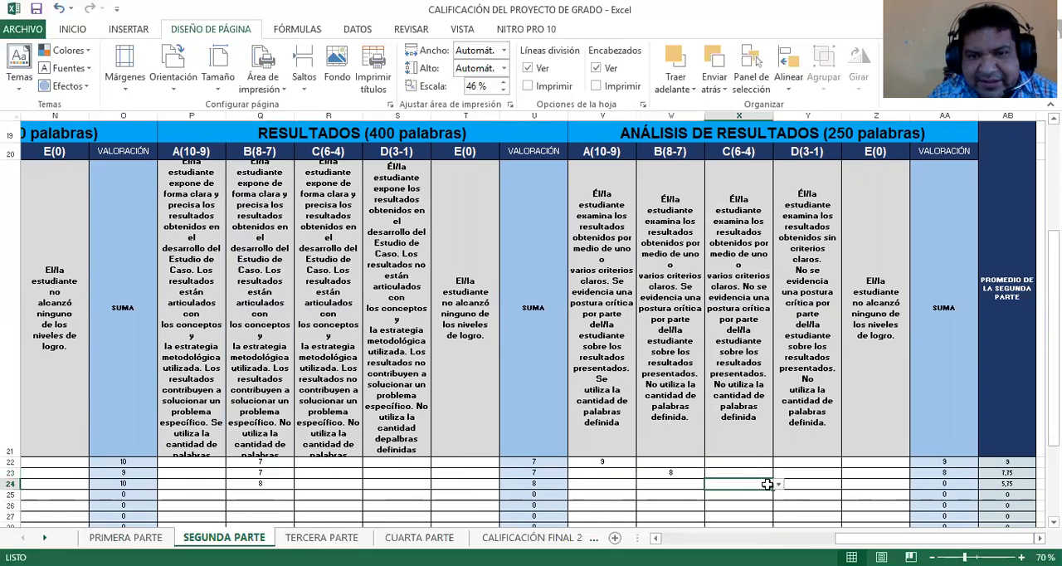
left_click(778, 484)
left_click(734, 495)
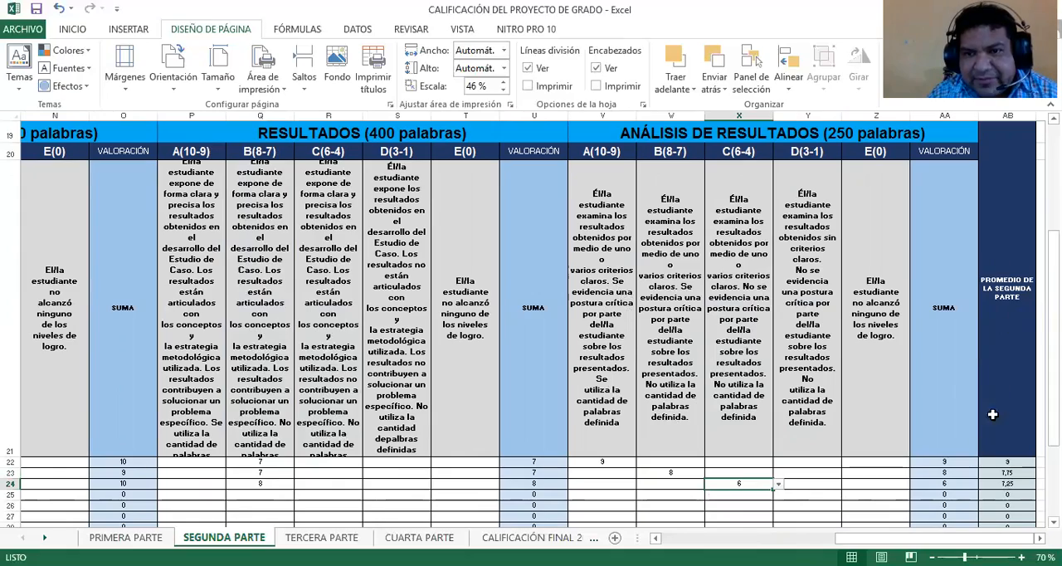
Review the headings and rubric sections of the SEGUNDA PARTE sheet as a whole
scroll(565, 451, "up", 2)
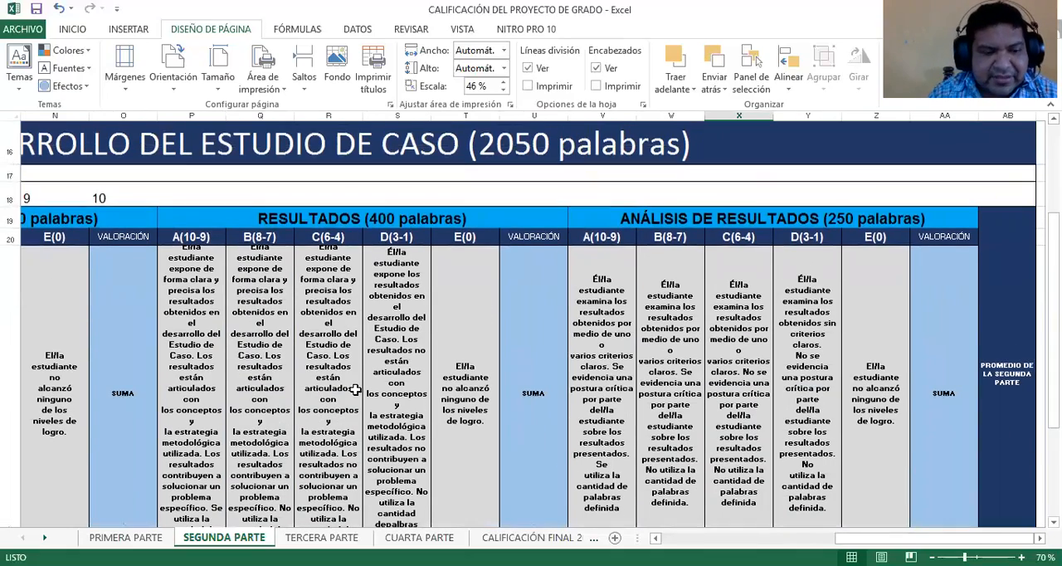
scroll(315, 364, "down", 1)
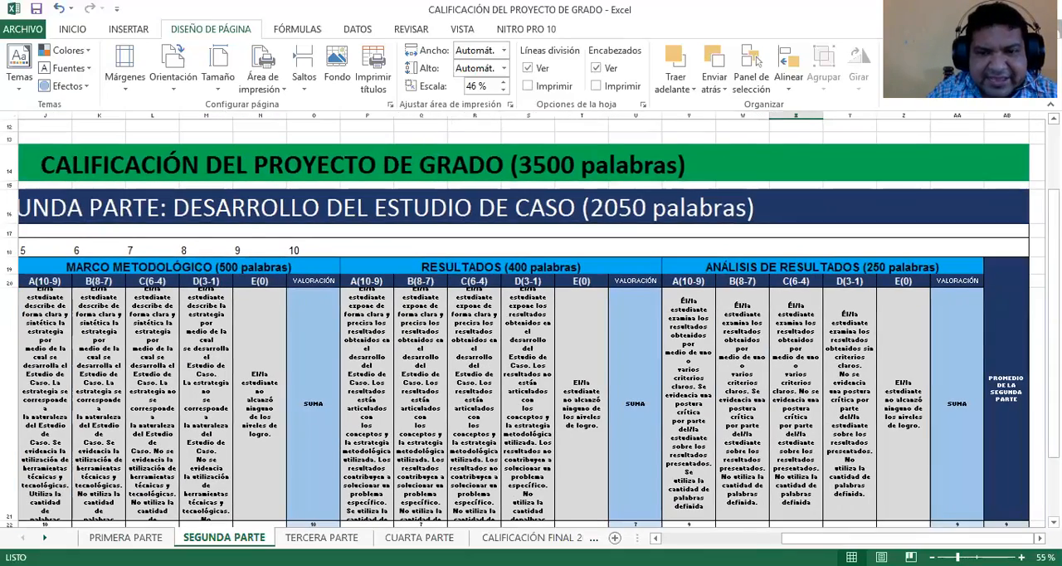
scroll(576, 473, "left", 5)
scroll(576, 473, "up", 1)
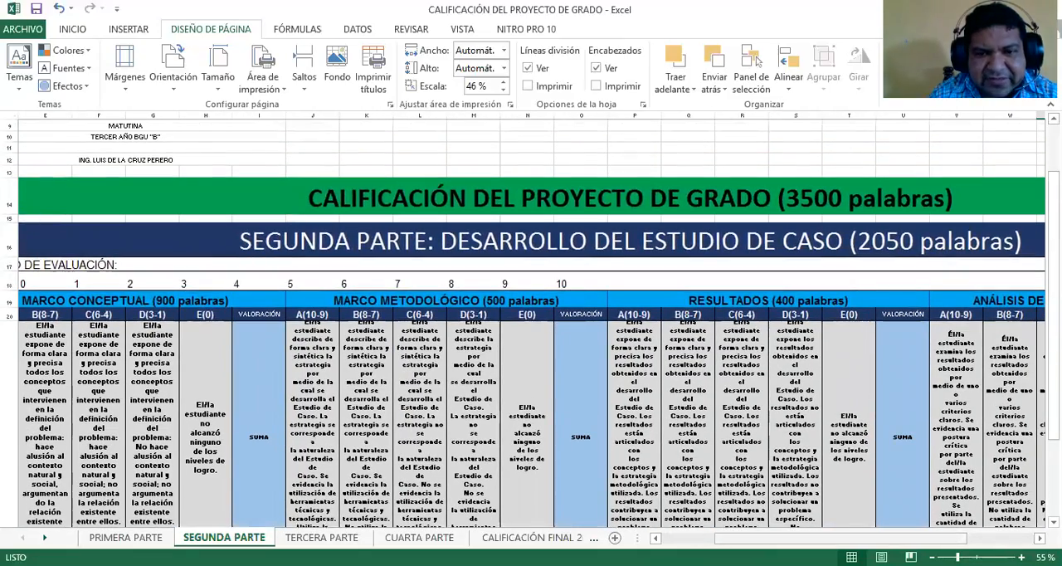
left_click_drag(729, 538, 655, 537)
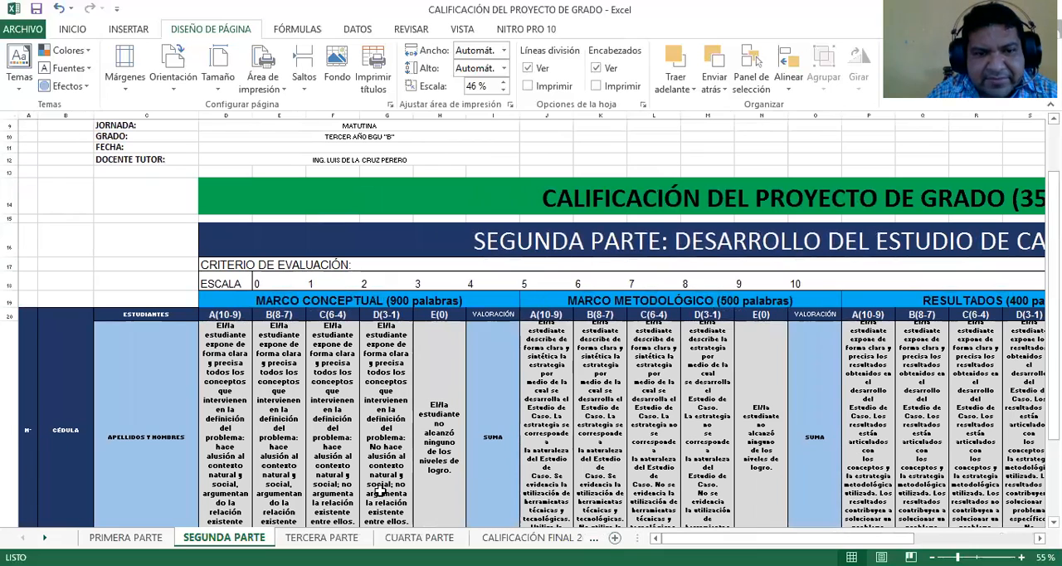
On the TERCERA PARTE sheet, grade the first student 10 in D22 and the second 9 in D23 under A(10-9) of CONCLUSIONES
left_click(321, 537)
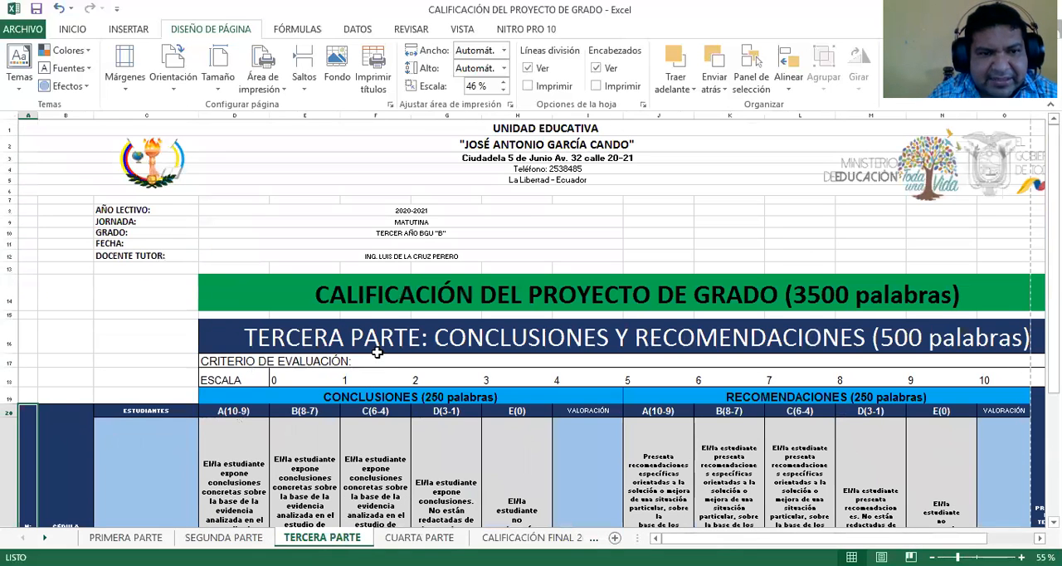
scroll(417, 310, "down", 4)
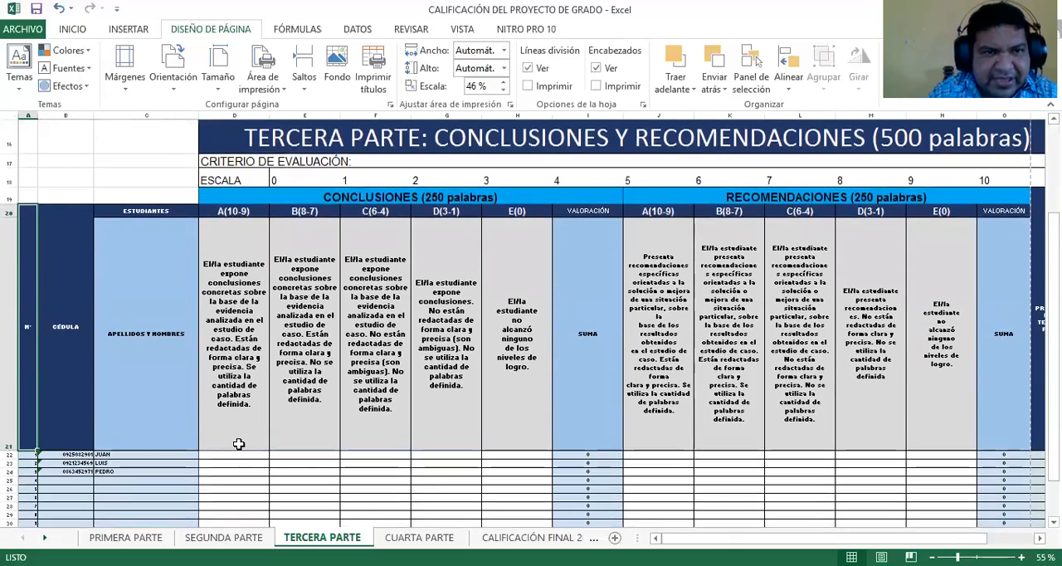
scroll(351, 437, "up", 2)
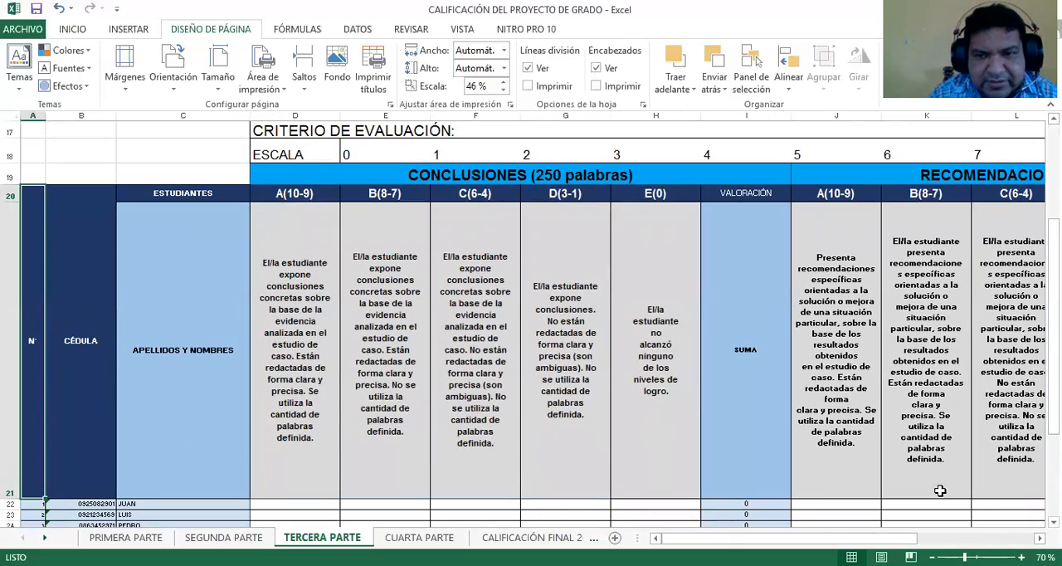
scroll(983, 518, "down", 1)
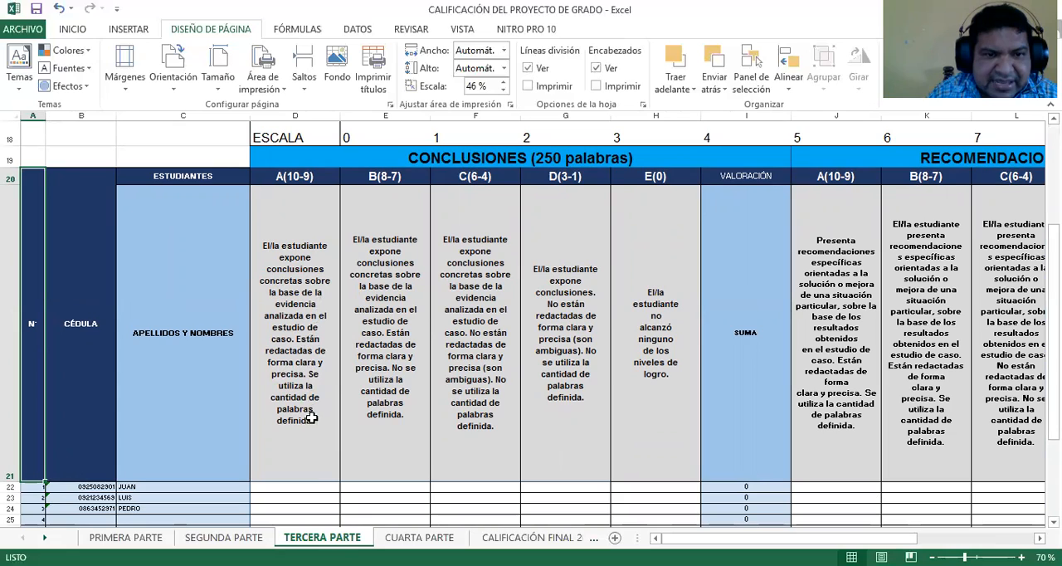
left_click(317, 486)
left_click(343, 489)
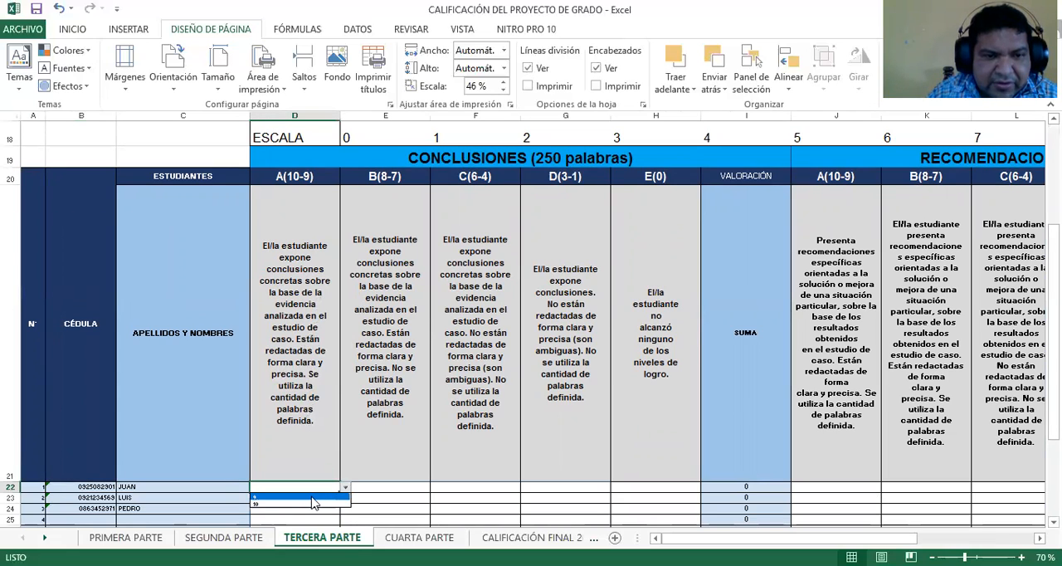
left_click(322, 501)
left_click(328, 498)
left_click(344, 498)
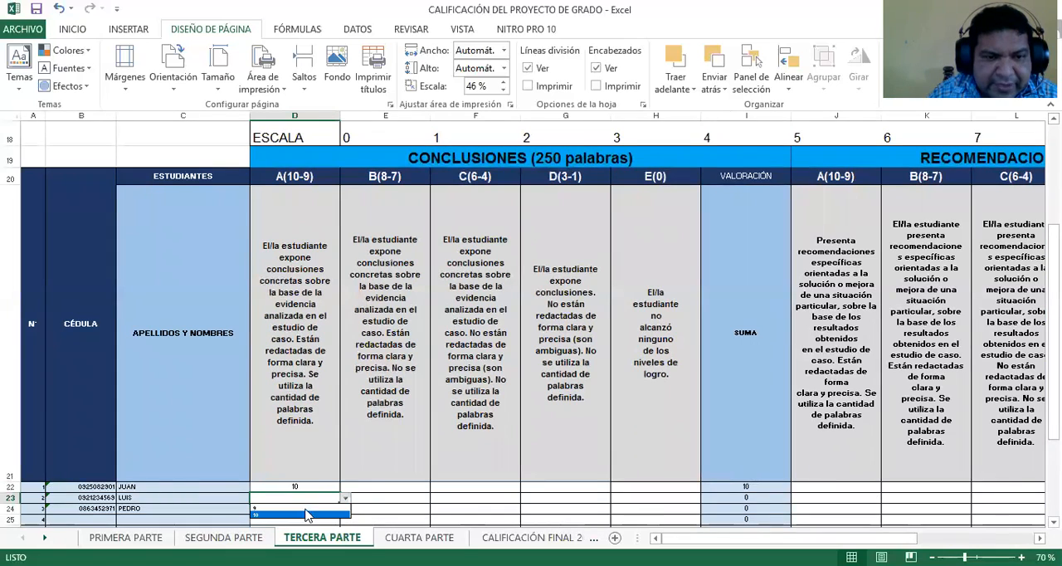
left_click(318, 508)
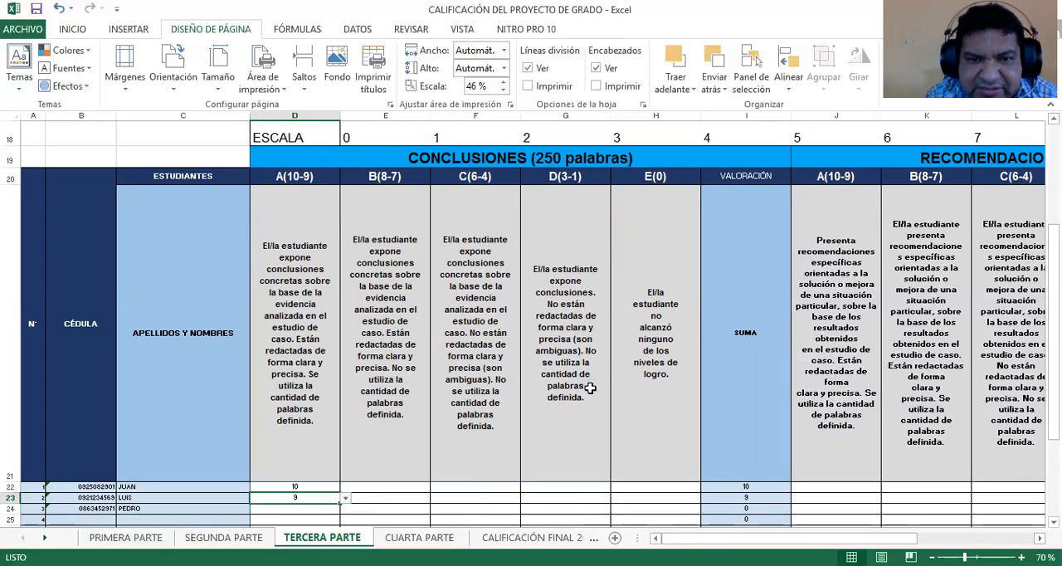
Grade the third student 3 under D(3-1) of CONCLUSIONES in G24
left_click(572, 508)
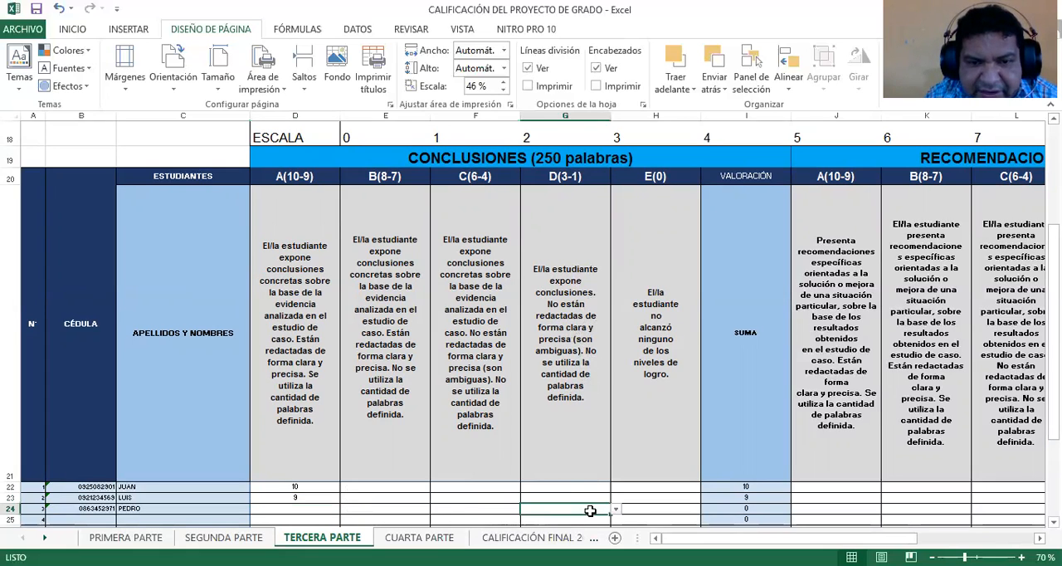
left_click(615, 509)
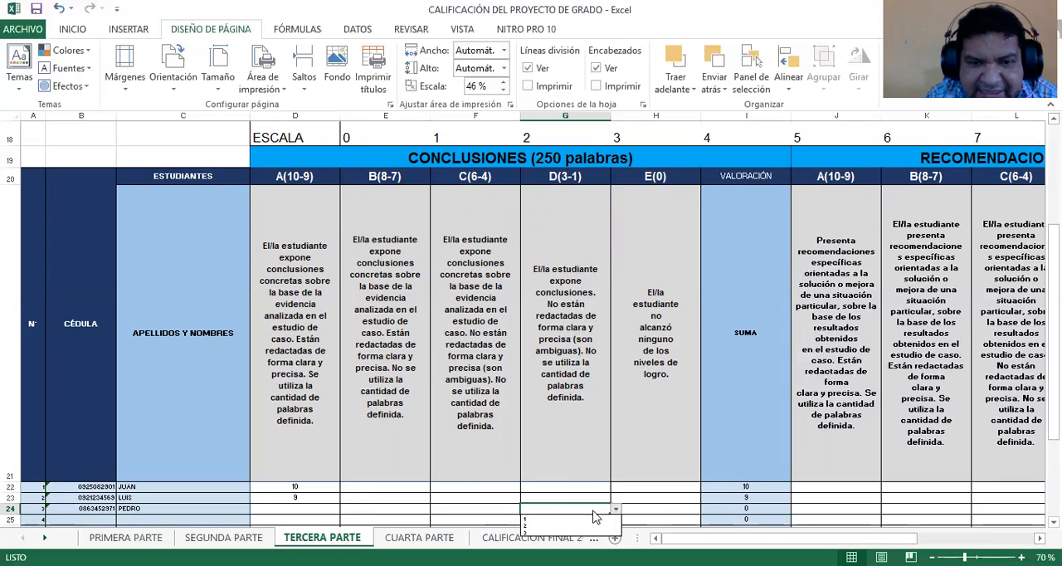
left_click(543, 532)
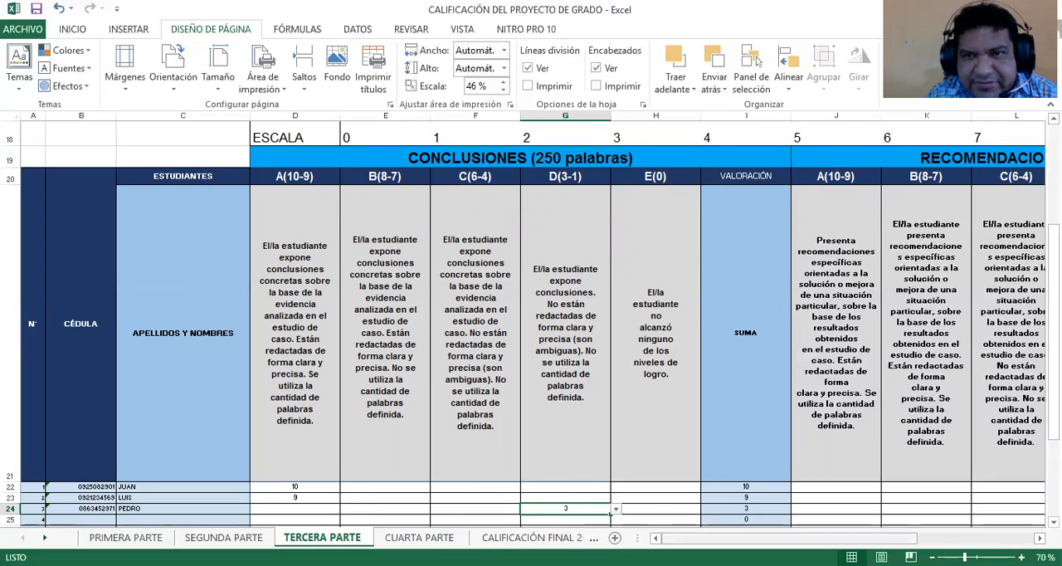
Under RECOMENDACIONES, grade the first student 9 in J22 and the second student 8 in K23
scroll(819, 517, "right", 5)
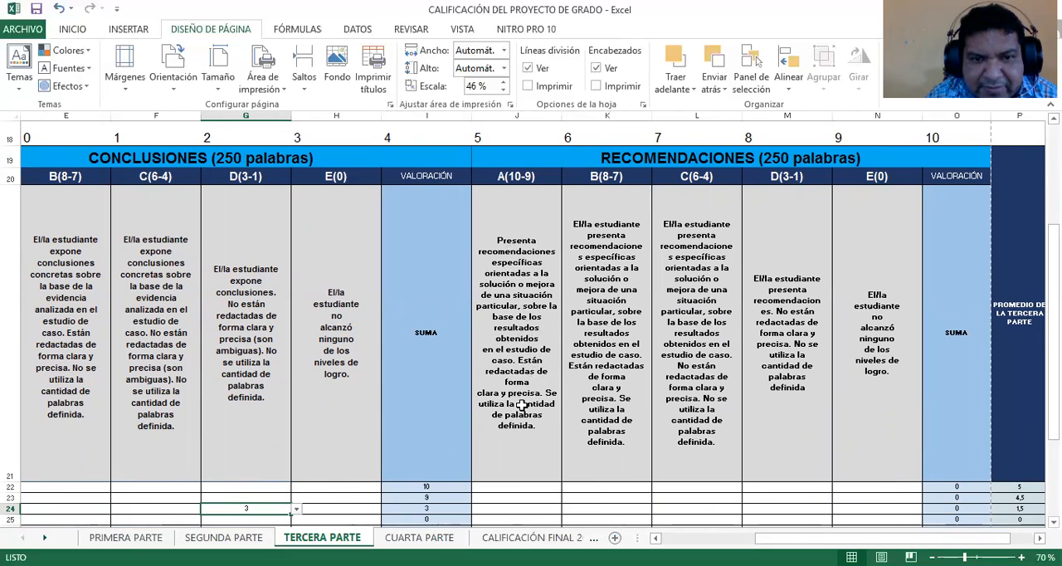
left_click(538, 487)
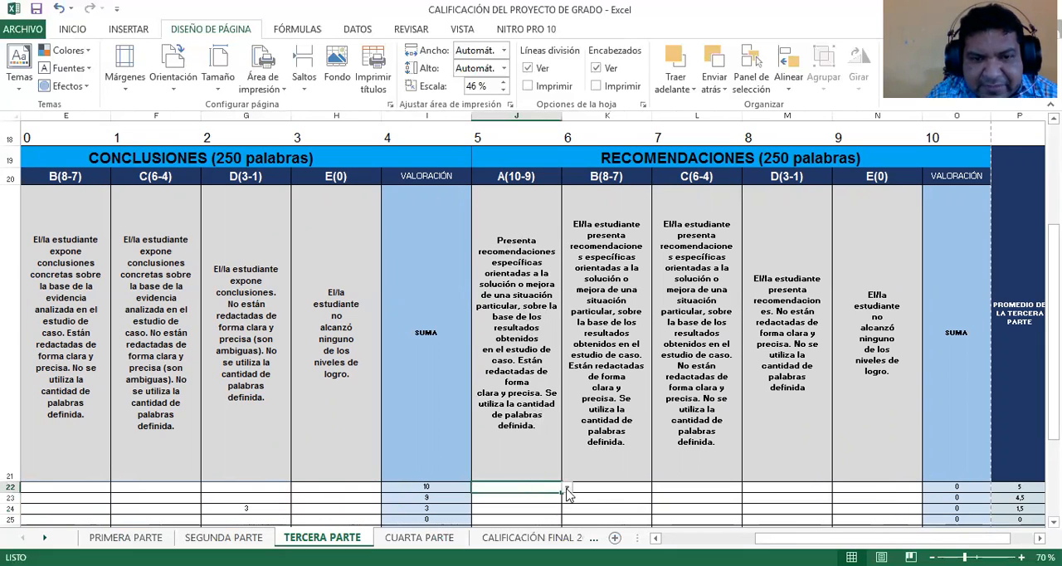
left_click(567, 489)
left_click(525, 501)
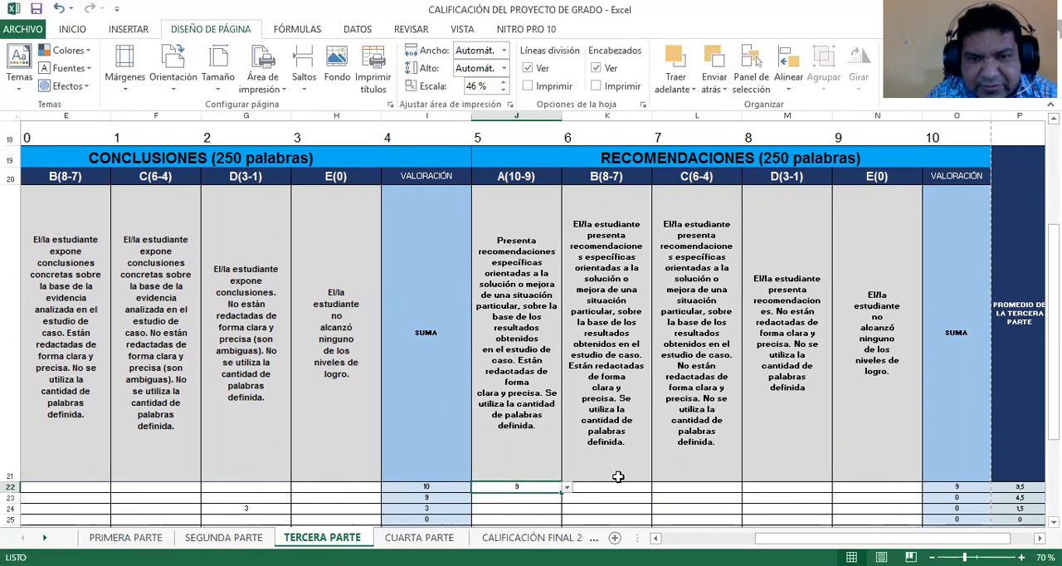
left_click(638, 500)
left_click(657, 500)
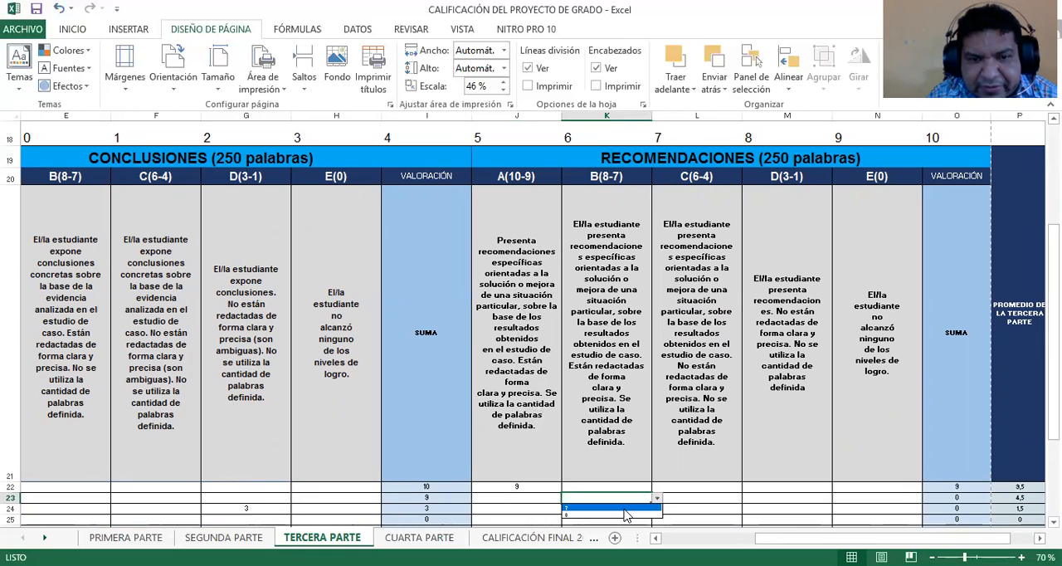
left_click(621, 511)
Grade the third student 10 under A(10-9) of RECOMENDACIONES in J24
left_click(545, 510)
left_click(567, 509)
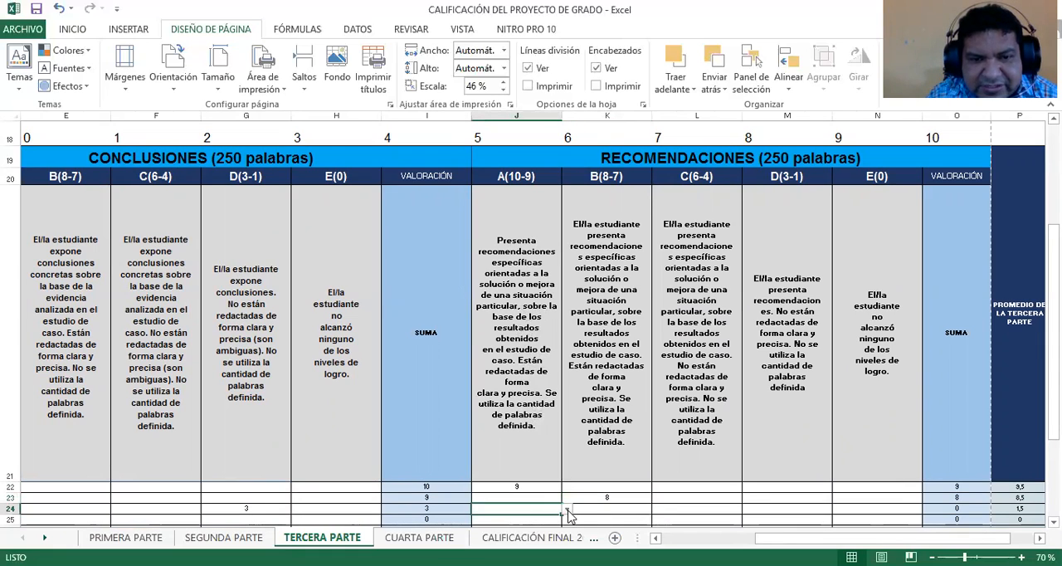
left_click(516, 520)
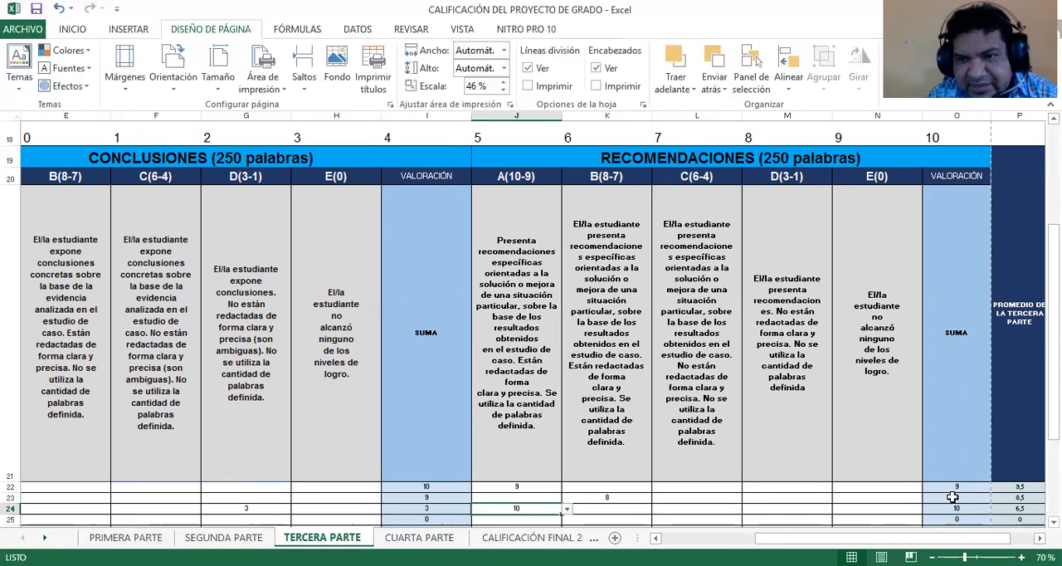
On the CUARTA PARTE sheet, grade the first student 10 in D21 and the second 10 in D22 under A(10-9) of REFERENCIAS
scroll(484, 393, "up", 2)
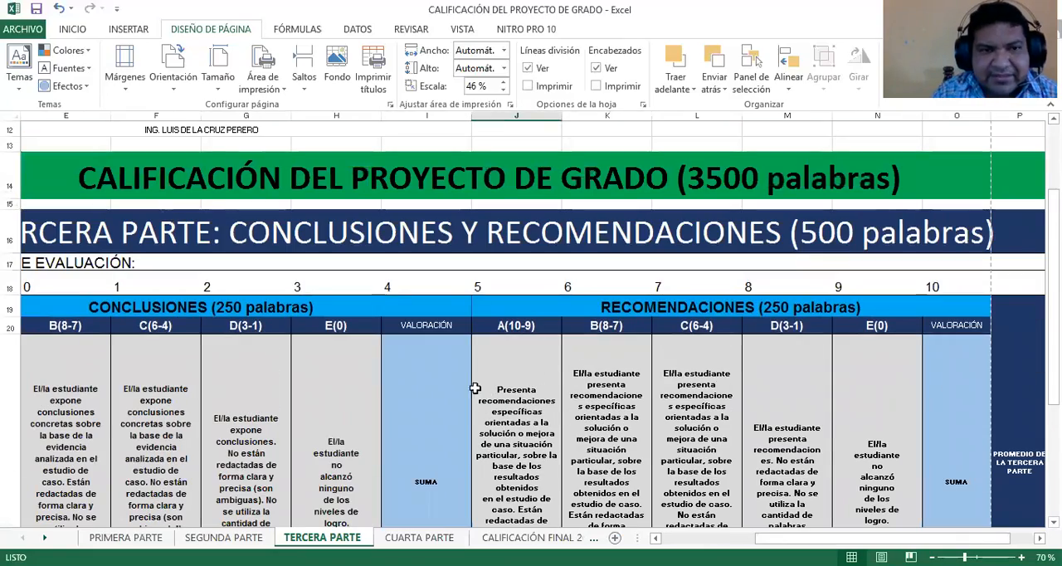
scroll(415, 386, "down", 1, "ctrl")
scroll(465, 465, "up", 4)
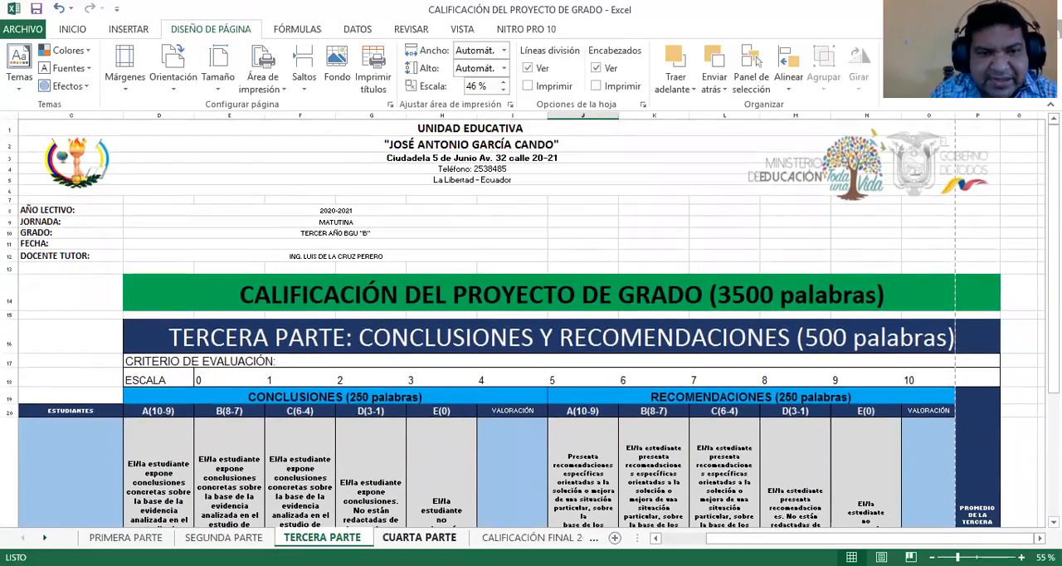
left_click(419, 536)
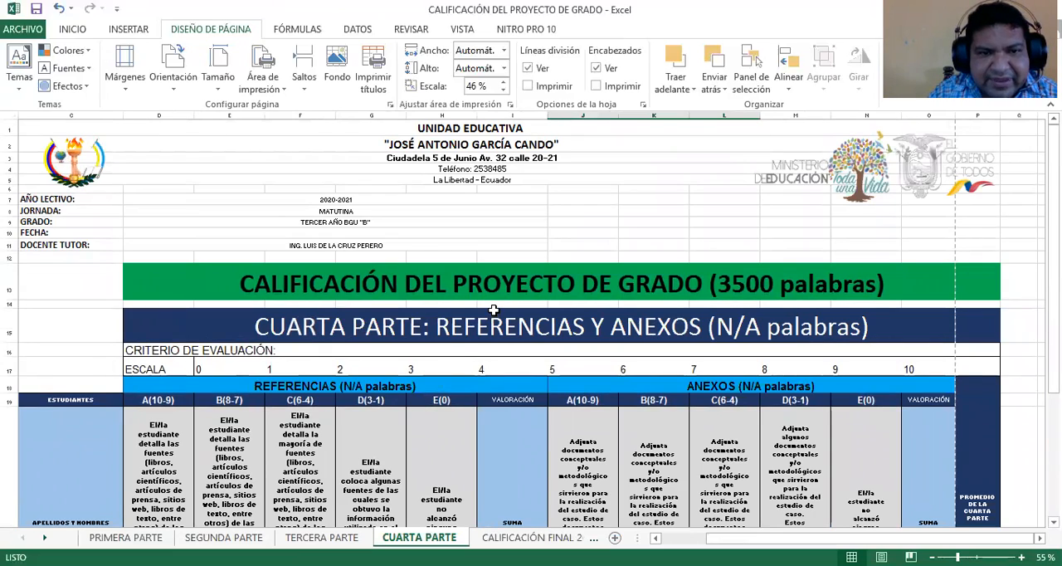
scroll(485, 332, "down", 5)
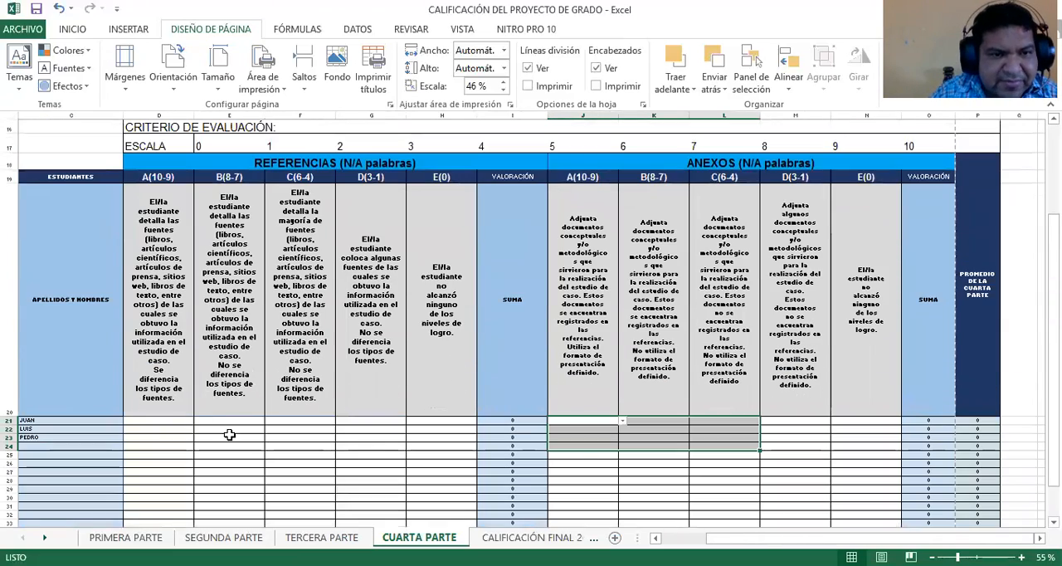
scroll(422, 445, "up", 1)
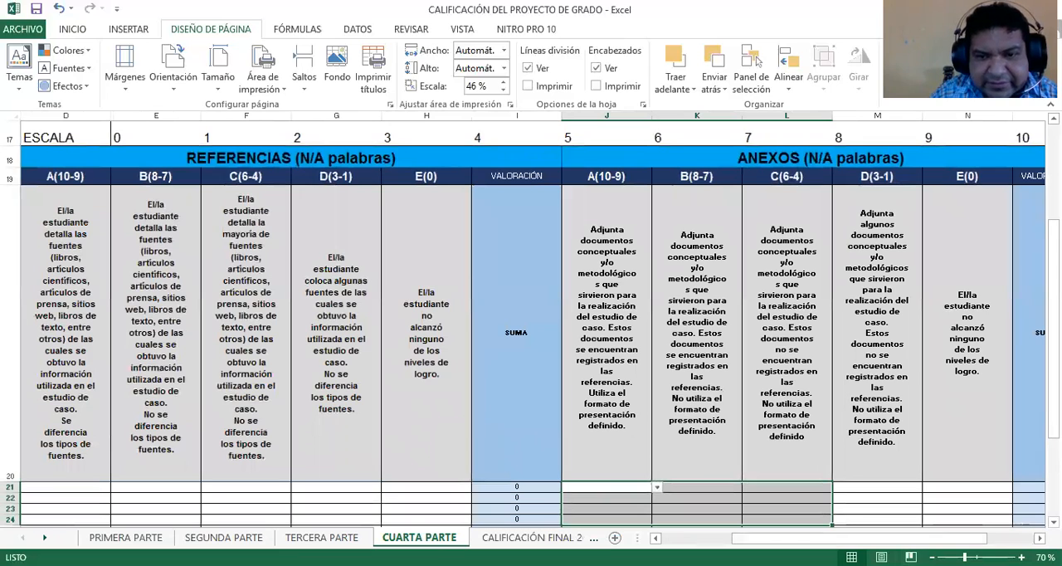
left_click_drag(788, 538, 700, 539)
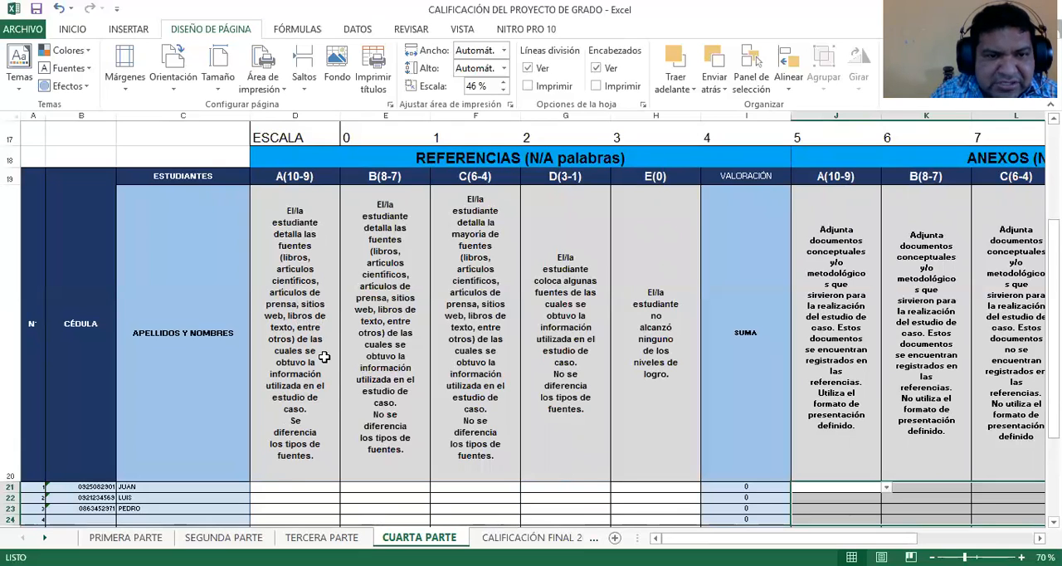
left_click(311, 491)
left_click(345, 488)
left_click(286, 503)
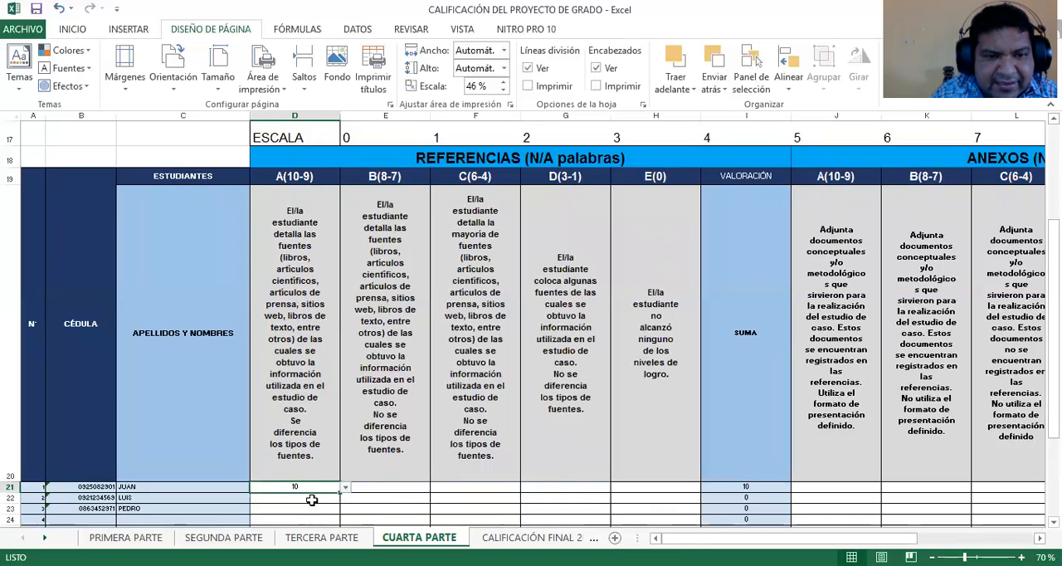
left_click(310, 498)
left_click(345, 498)
left_click(301, 514)
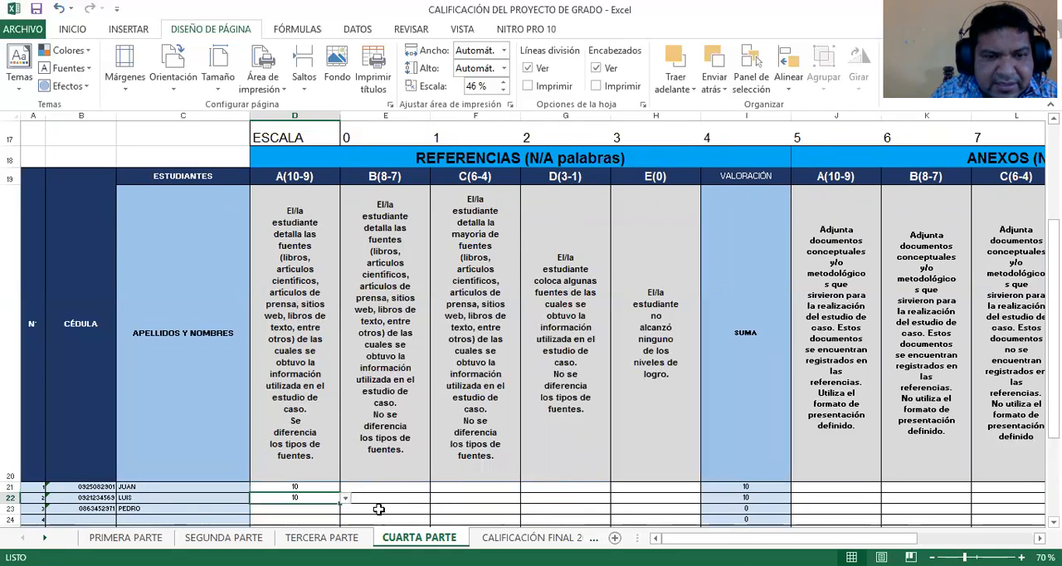
Grade the third student 8 under B(8-7) of REFERENCIAS in E23
left_click(378, 508)
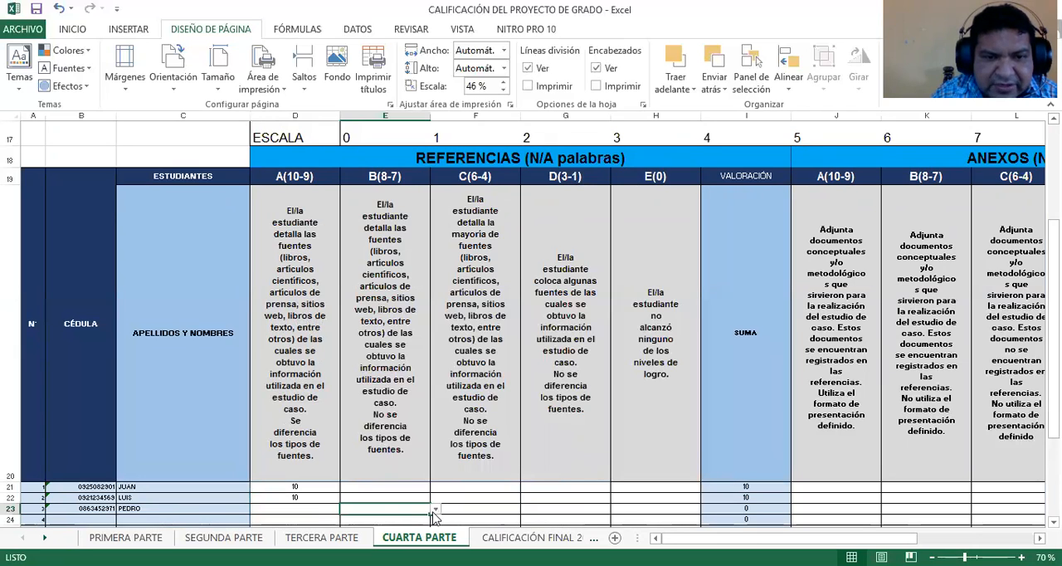
left_click(435, 508)
left_click(384, 520)
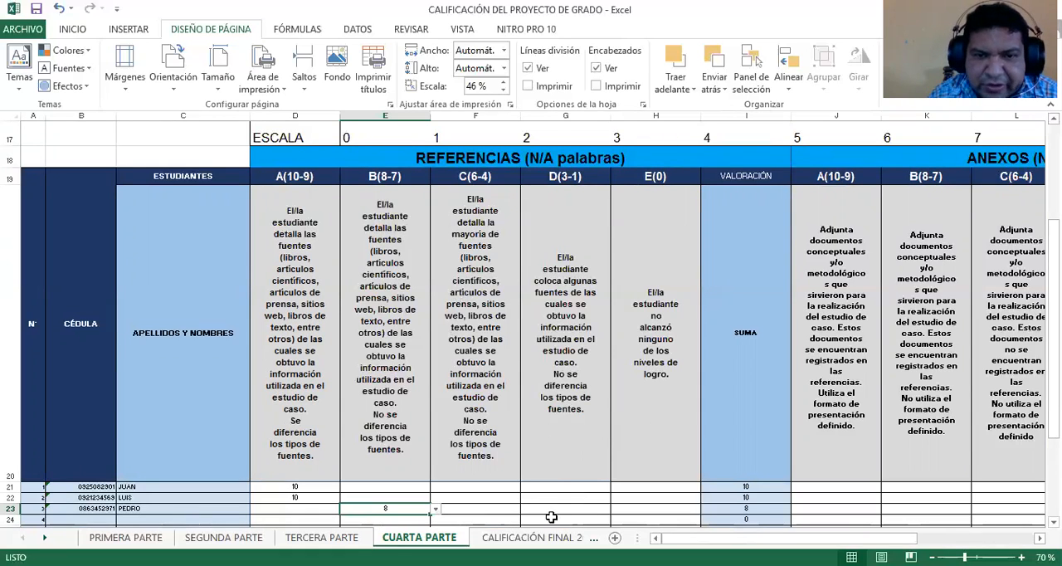
left_click(586, 498)
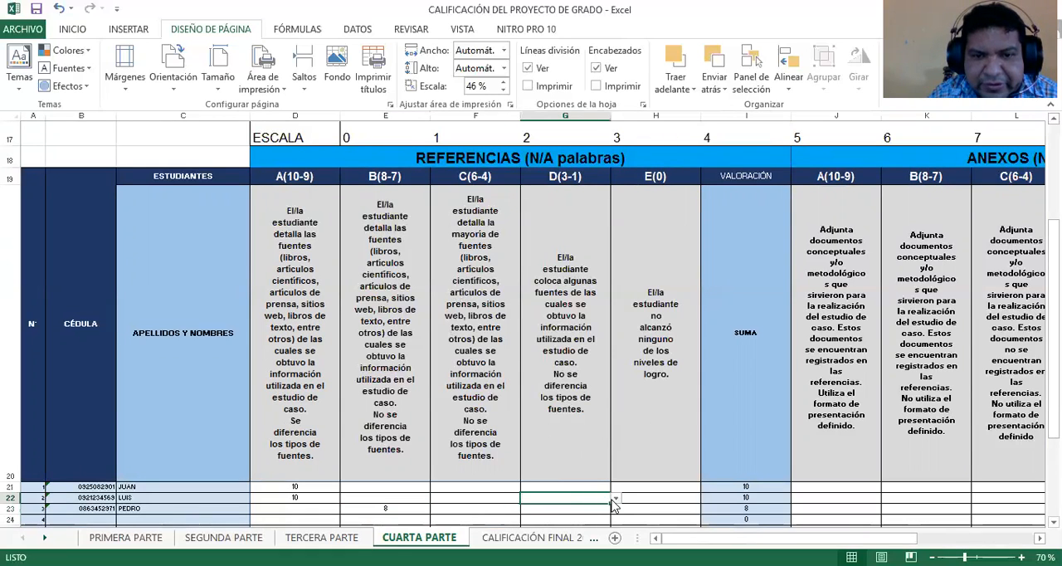
left_click(616, 497)
left_click(661, 488)
left_click(676, 488)
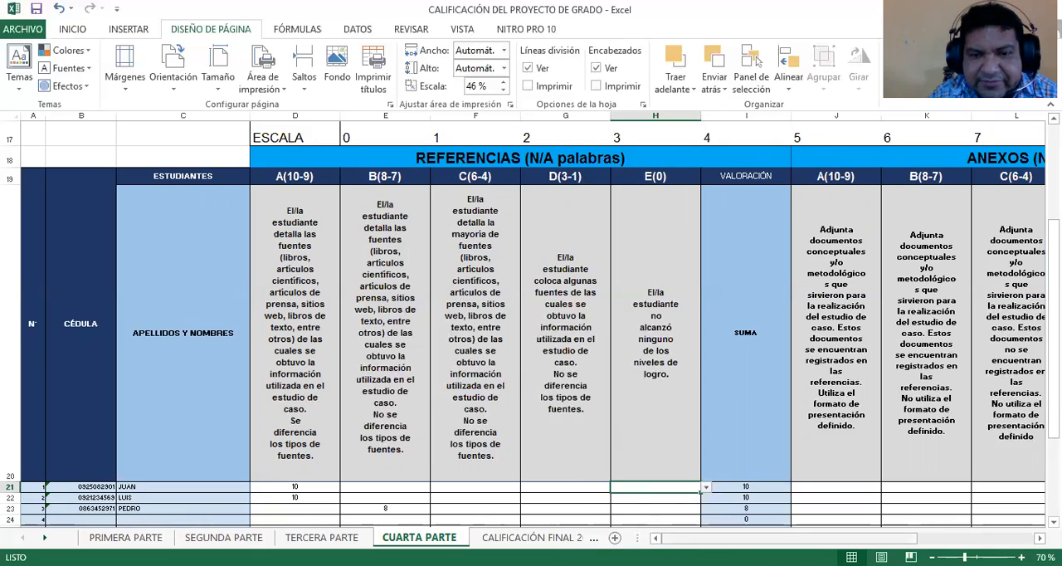
Under ANEXOS, grade the first student 10 in J21 and the second student 8 in K22
left_click_drag(668, 537, 774, 538)
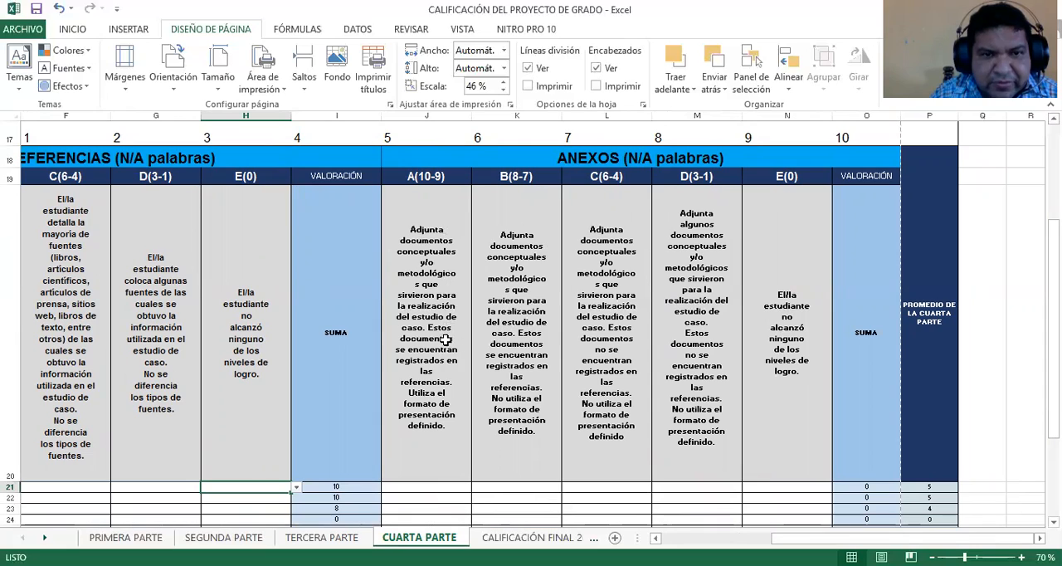
left_click(454, 486)
left_click(475, 489)
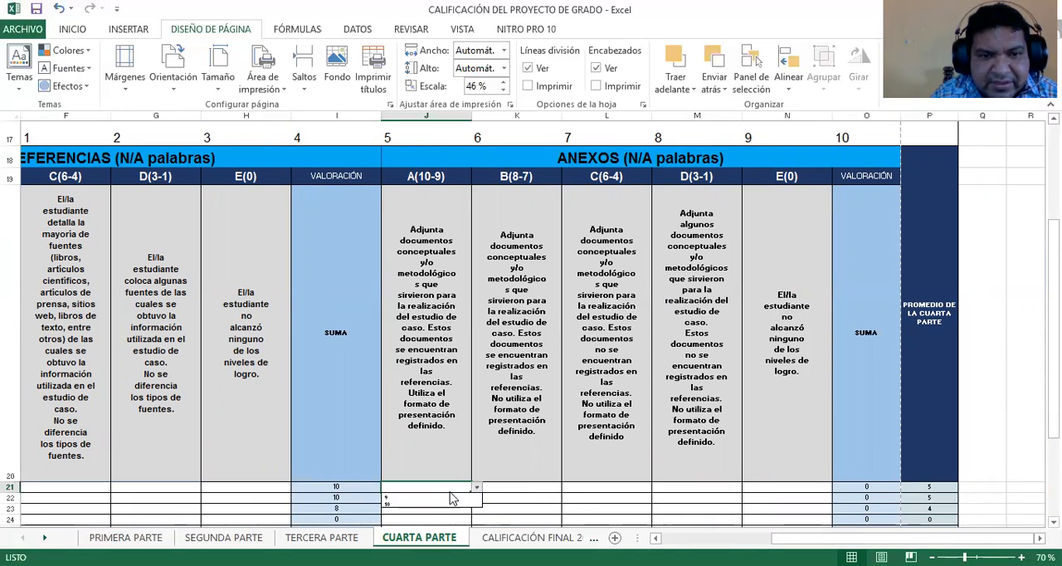
left_click(437, 498)
left_click(540, 501)
left_click(565, 498)
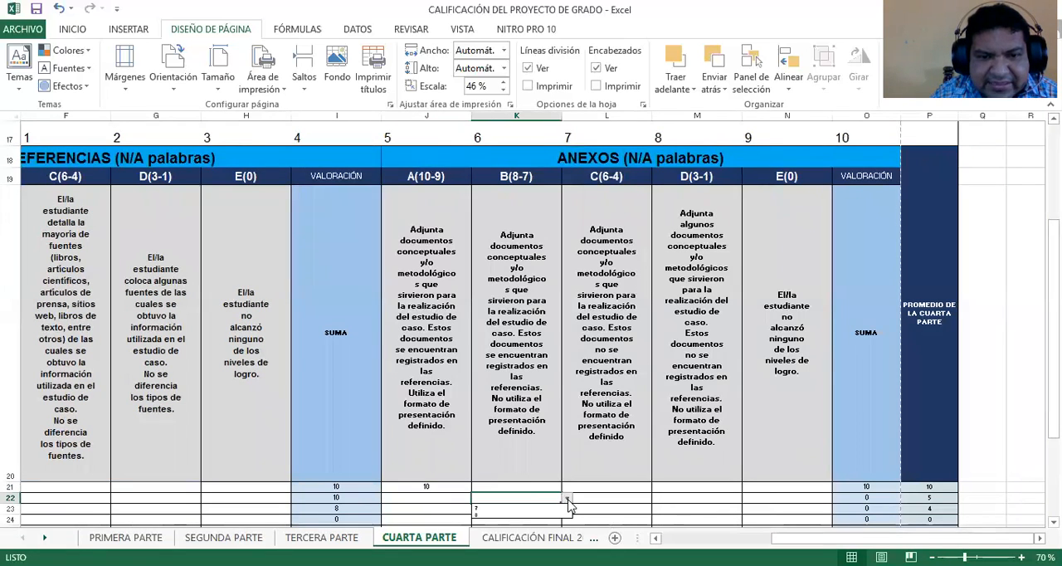
left_click(514, 515)
Grade the third student 10 under A(10-9) of ANEXOS in J23
left_click(515, 509)
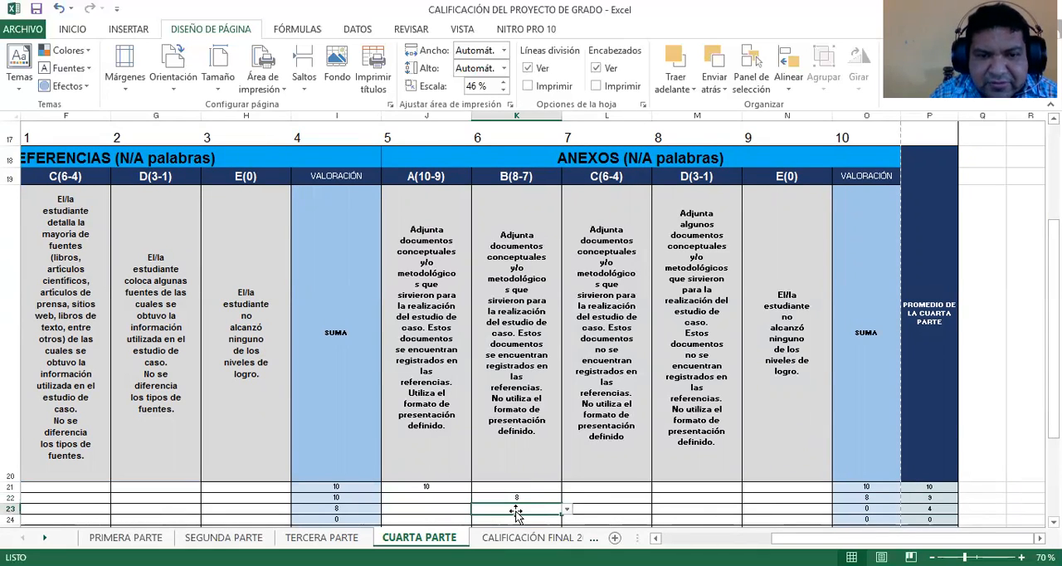
left_click(466, 510)
left_click(477, 510)
left_click(425, 524)
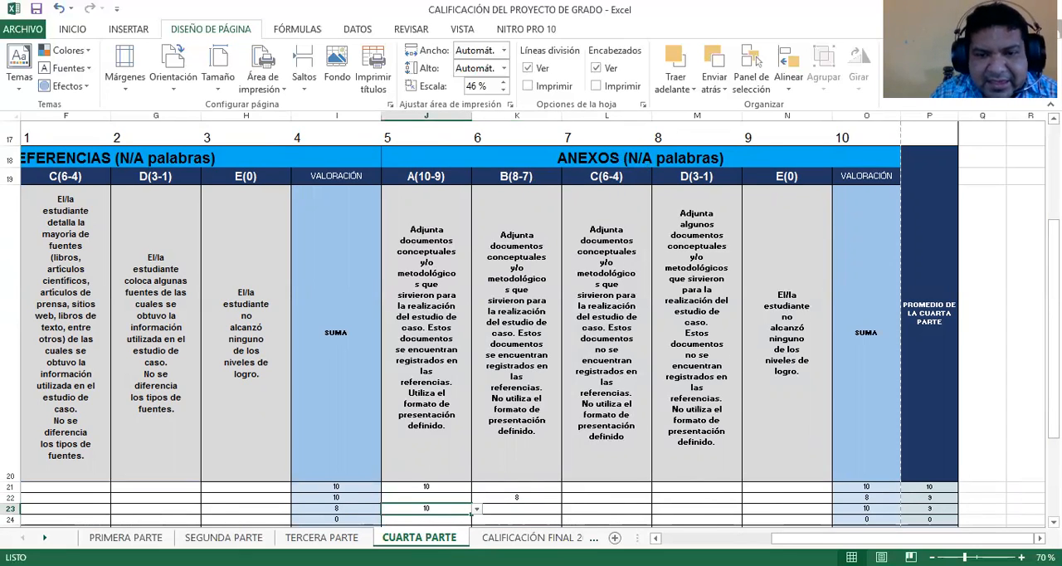
Review the headings and entered scores on the PRIMERA PARTE, SEGUNDA PARTE and TERCERA PARTE sheets
left_click_drag(895, 538, 780, 538)
scroll(370, 446, "up", 4)
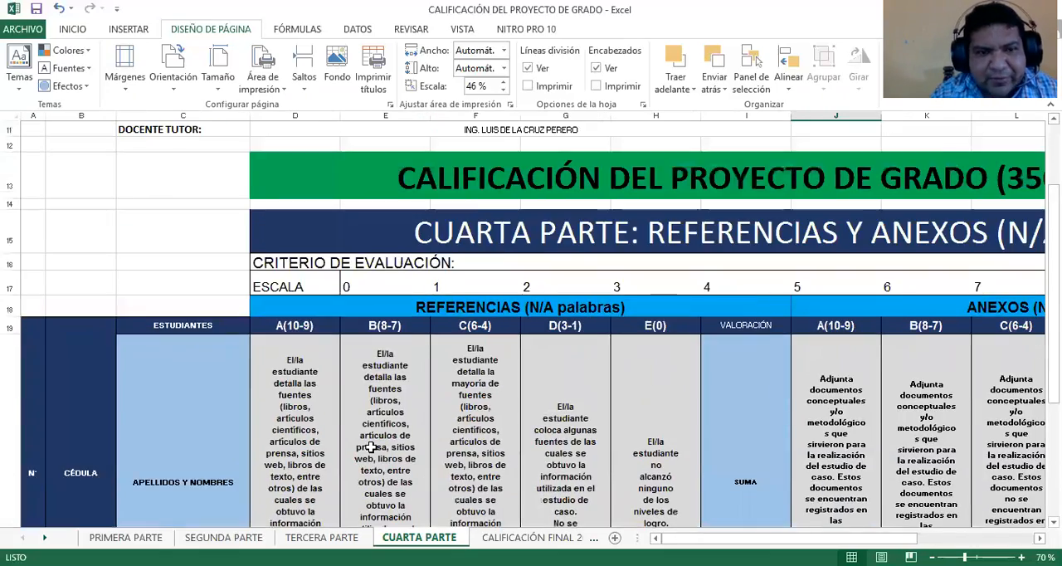
scroll(204, 470, "down", 3)
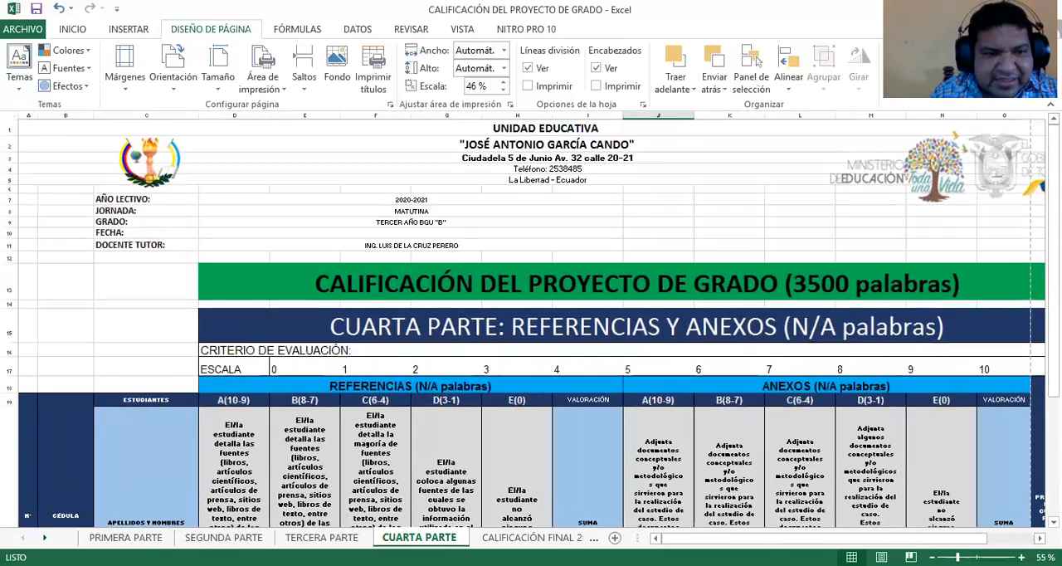
left_click(125, 537)
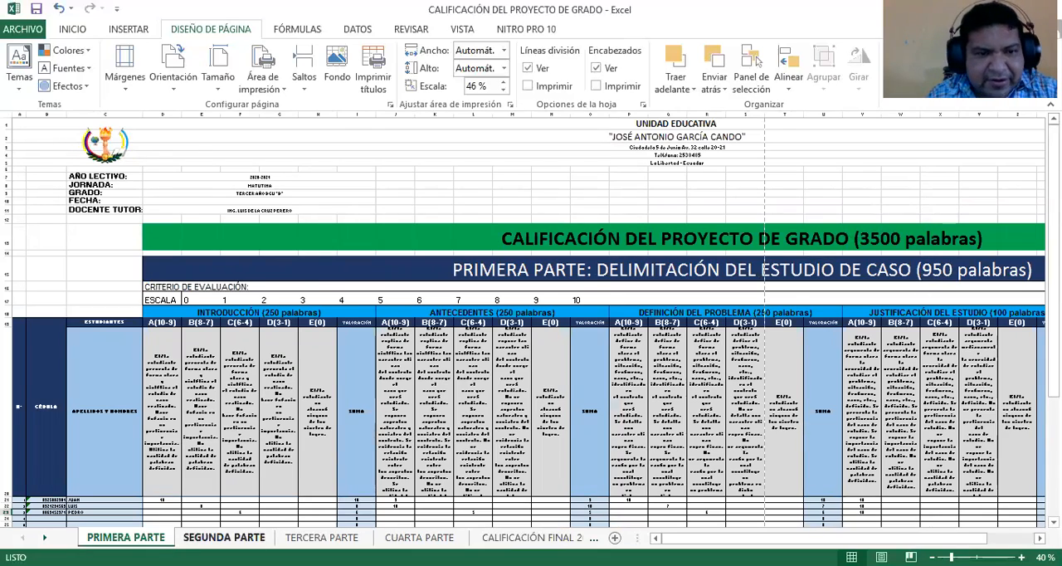
left_click(223, 537)
scroll(587, 346, "down", 2)
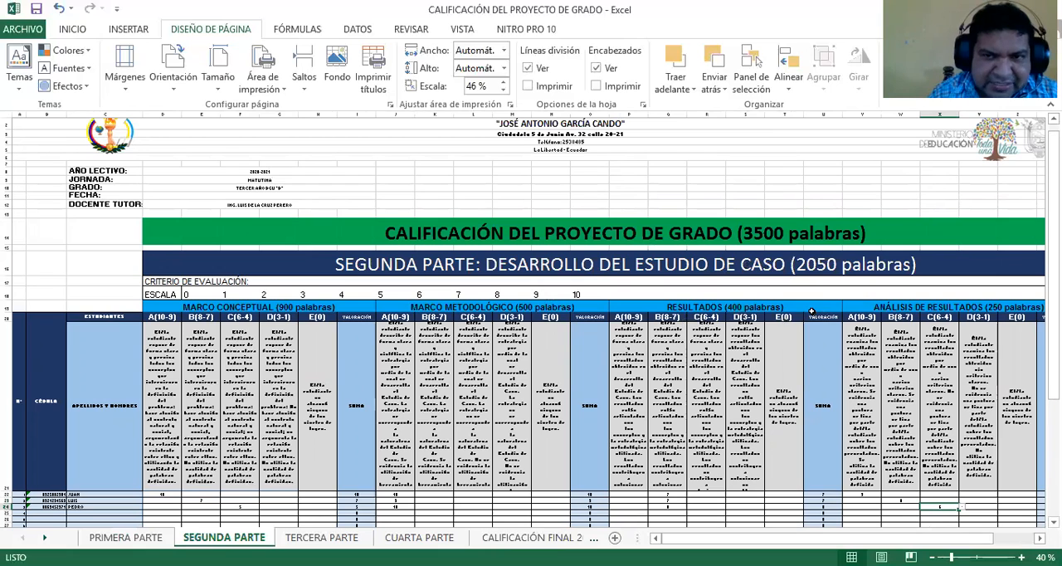
left_click(319, 538)
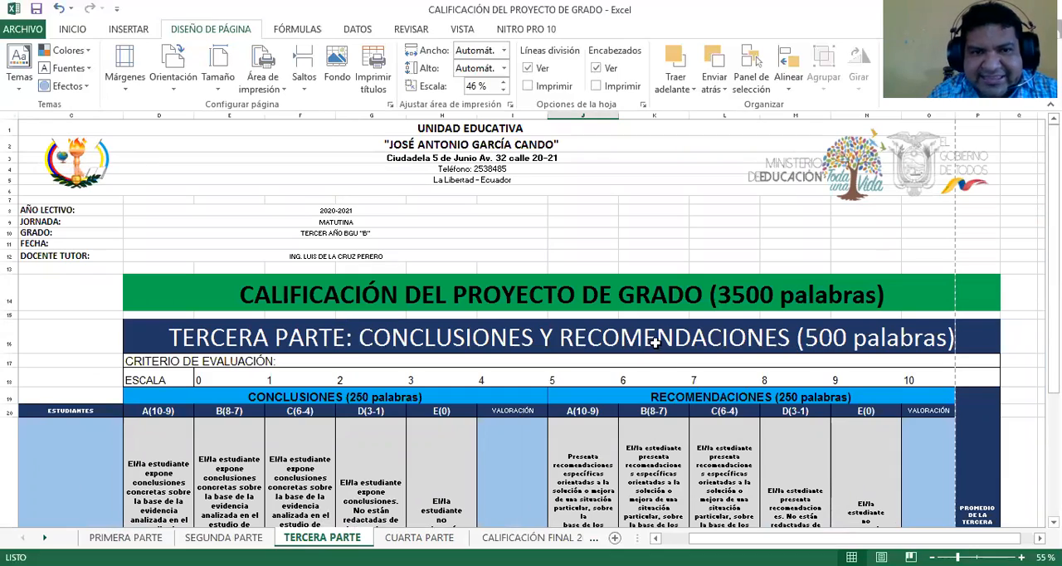
scroll(514, 440, "down", 3)
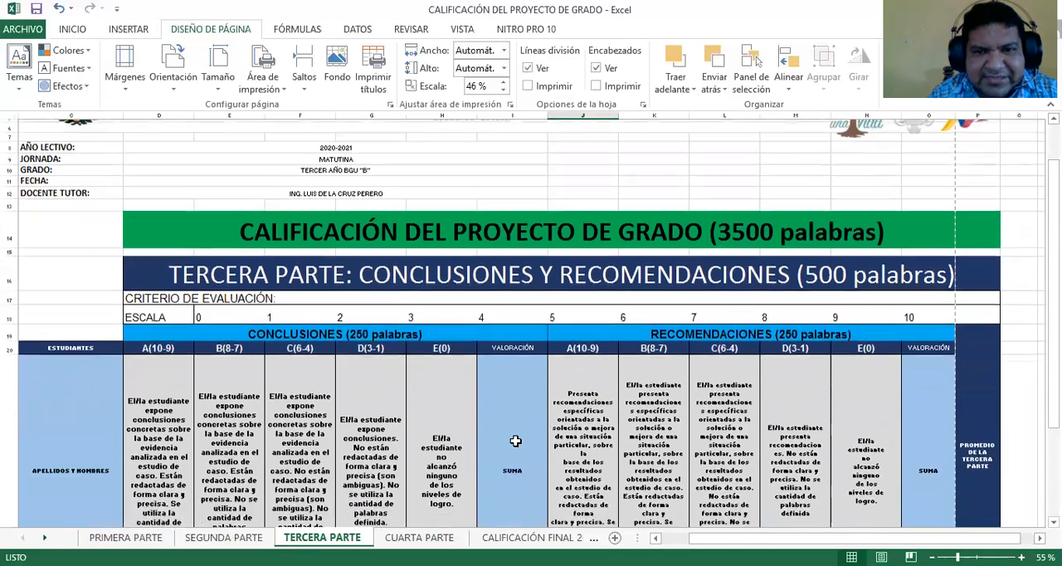
scroll(515, 440, "down", 2)
scroll(512, 443, "up", 3)
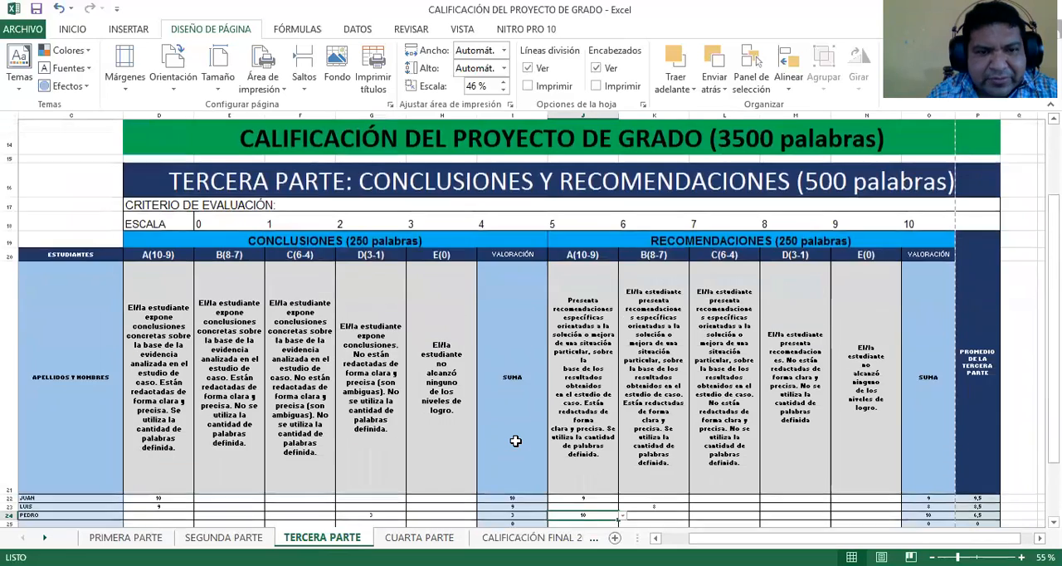
Review the REFERENCIAS and ANEXOS scores on the CUARTA PARTE sheet and open the CALIFICACIÓN FINAL 2020-2021 sheet
left_click(425, 538)
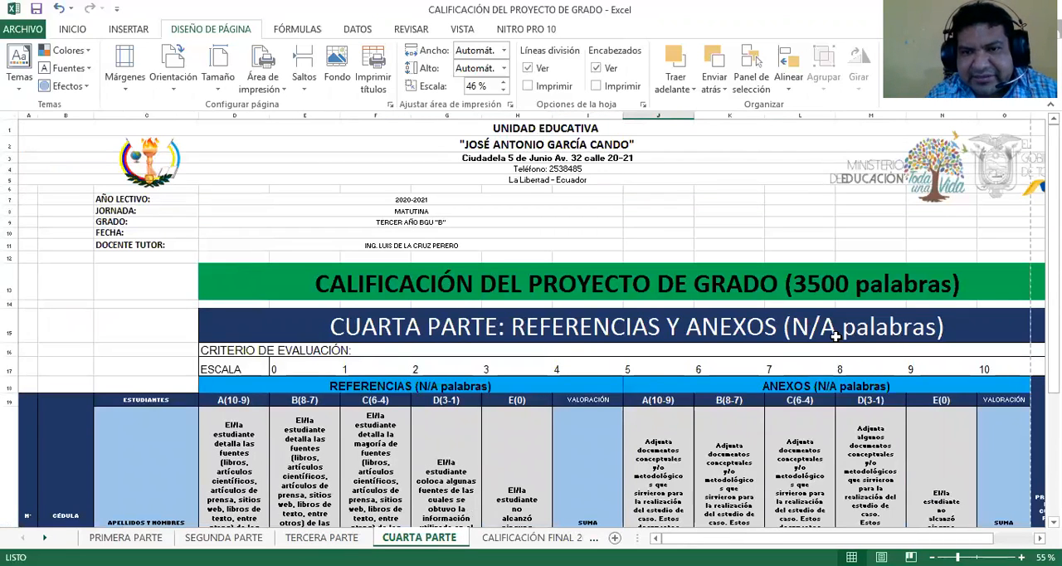
scroll(695, 378, "down", 3)
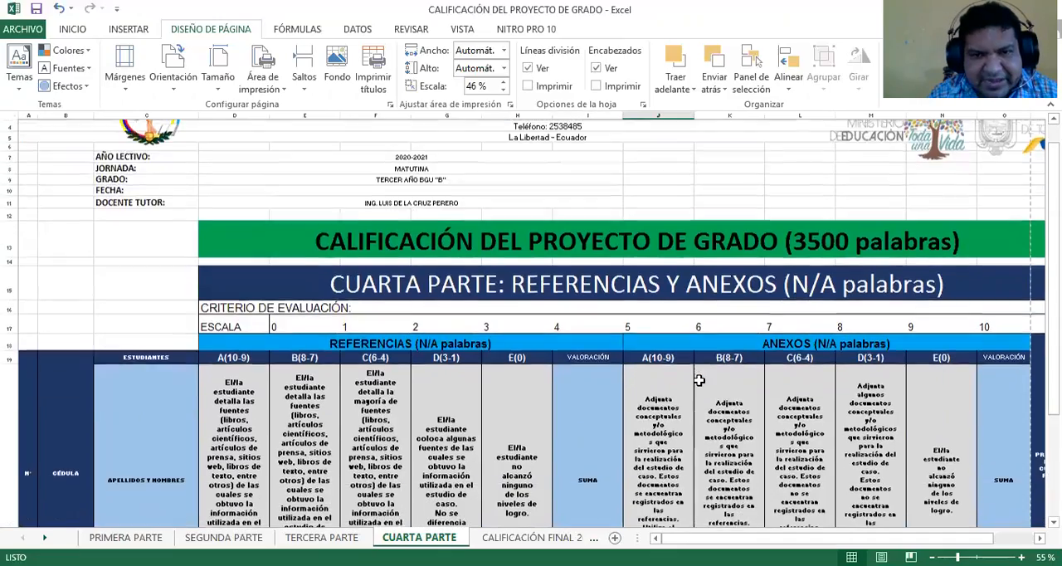
scroll(688, 382, "down", 2)
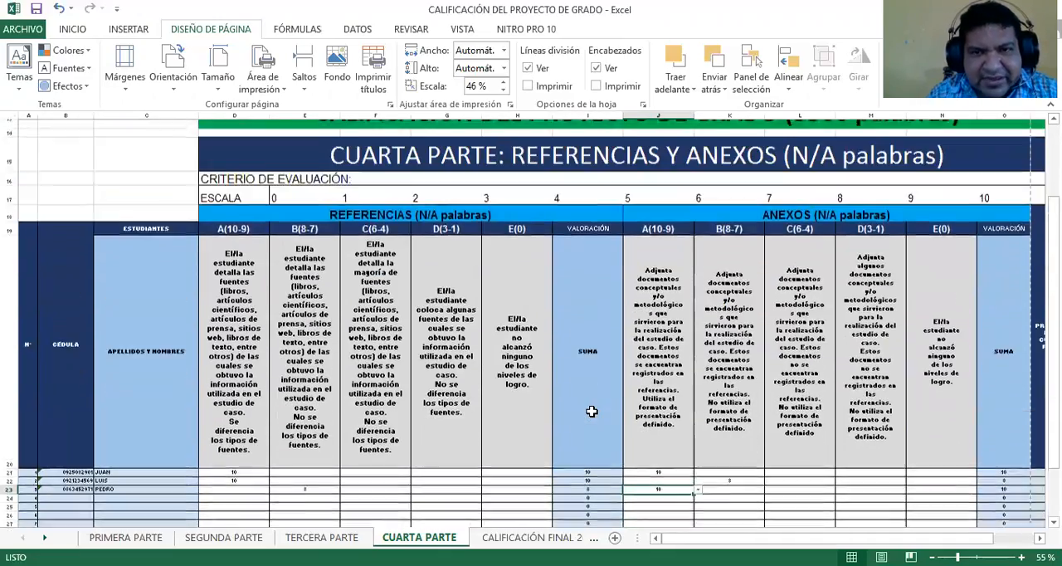
scroll(652, 407, "up", 2)
scroll(469, 411, "down", 1)
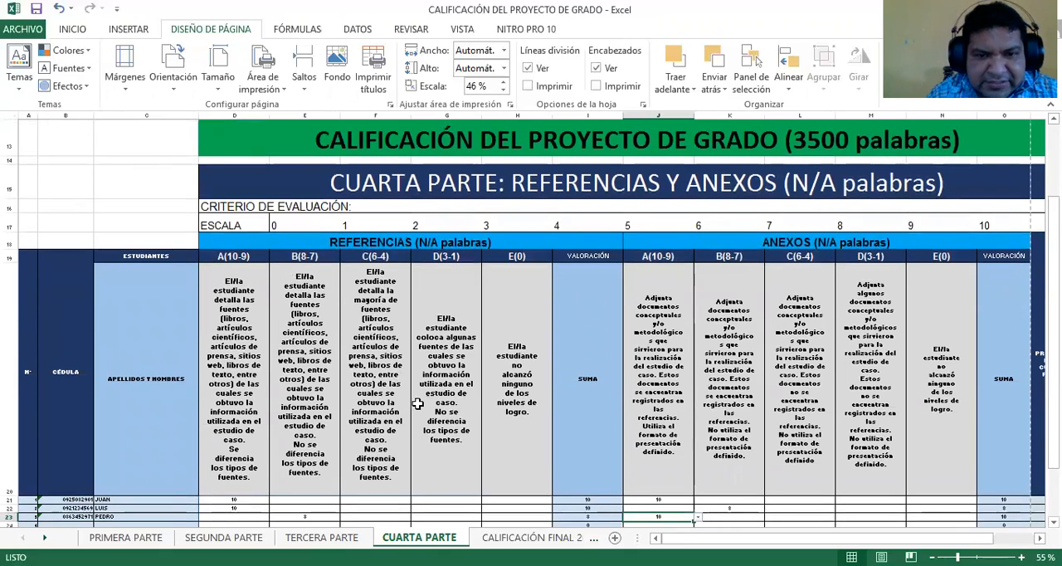
scroll(410, 405, "up", 4)
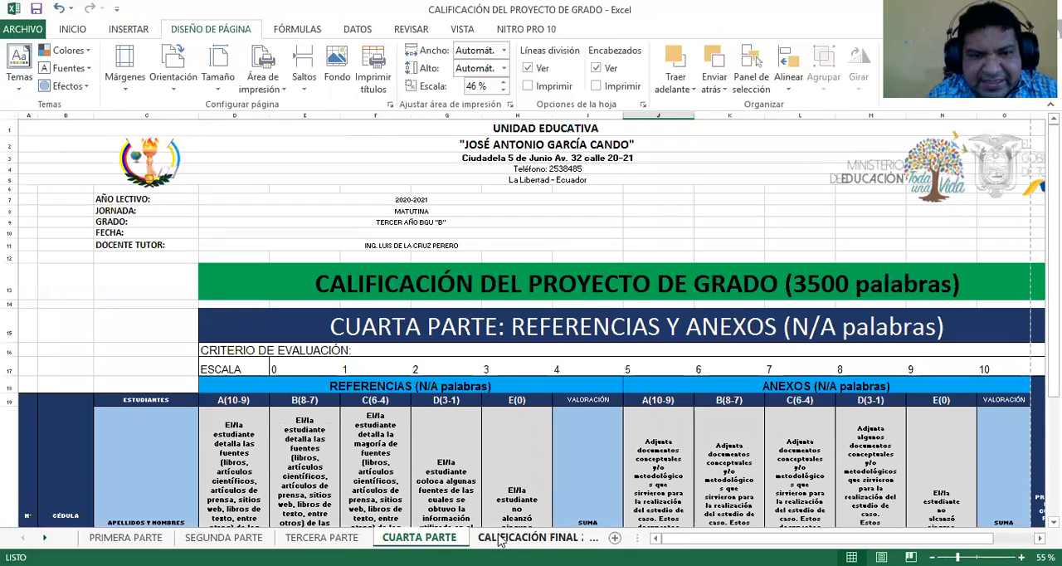
left_click(538, 537)
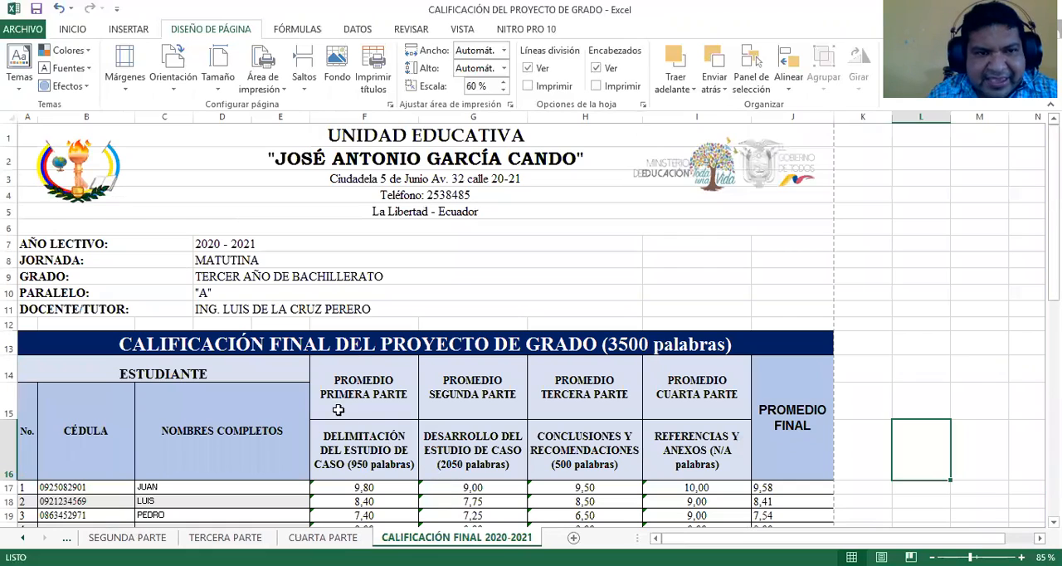